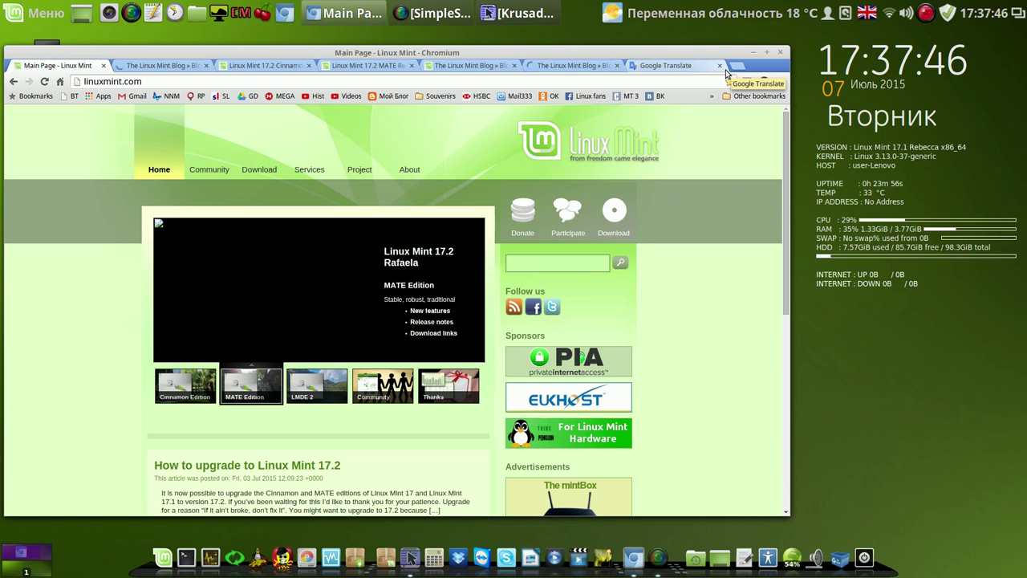
Step: Read the blog post on how to upgrade to Linux Mint 17.2, and minimize the browser
click(166, 67)
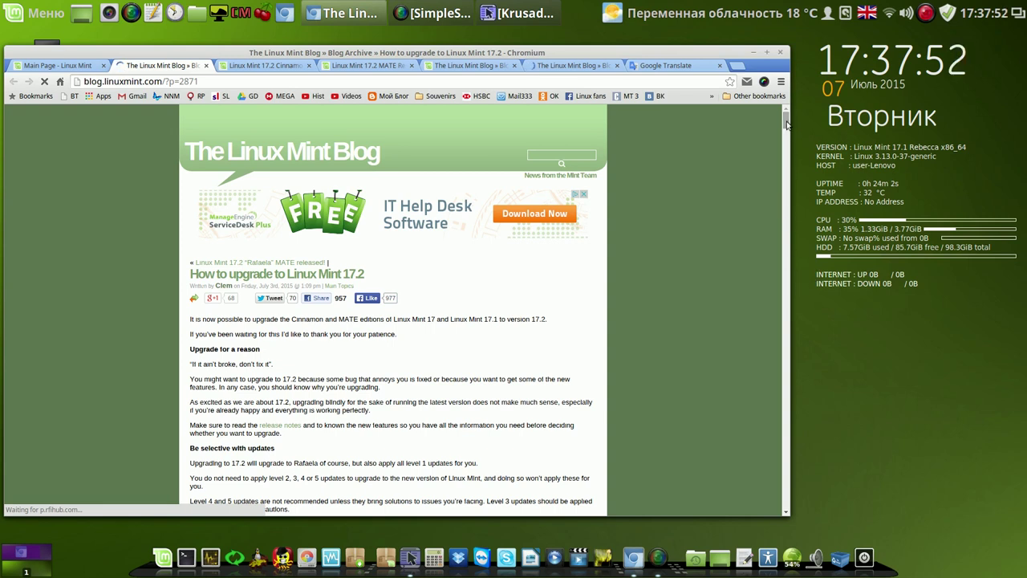
scroll(787, 134, down, 5)
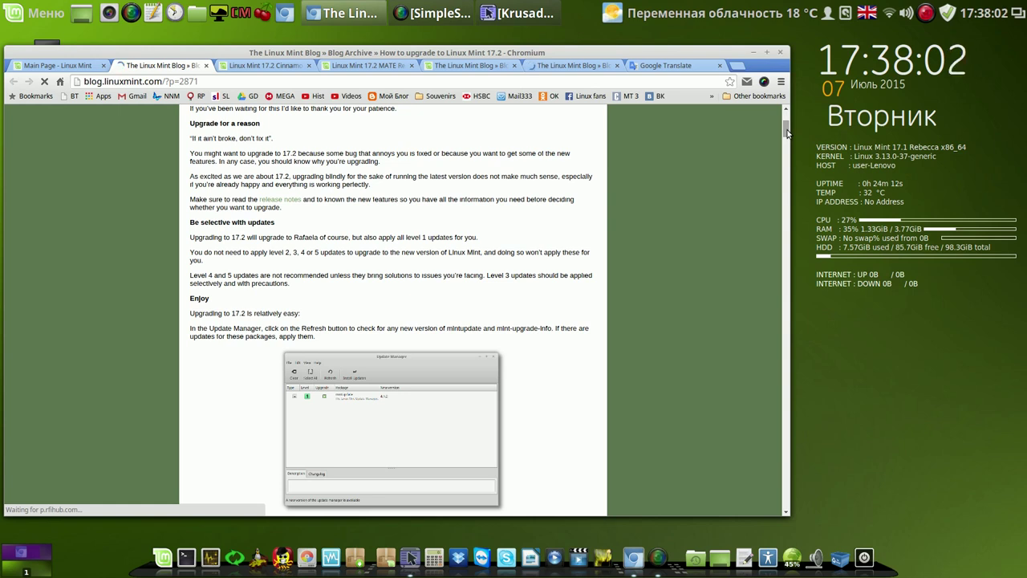
mouse_move(947, 13)
click(754, 52)
Step: Launch Systemback, authenticate with the administrator password, and reposition its window on the desktop
click(234, 560)
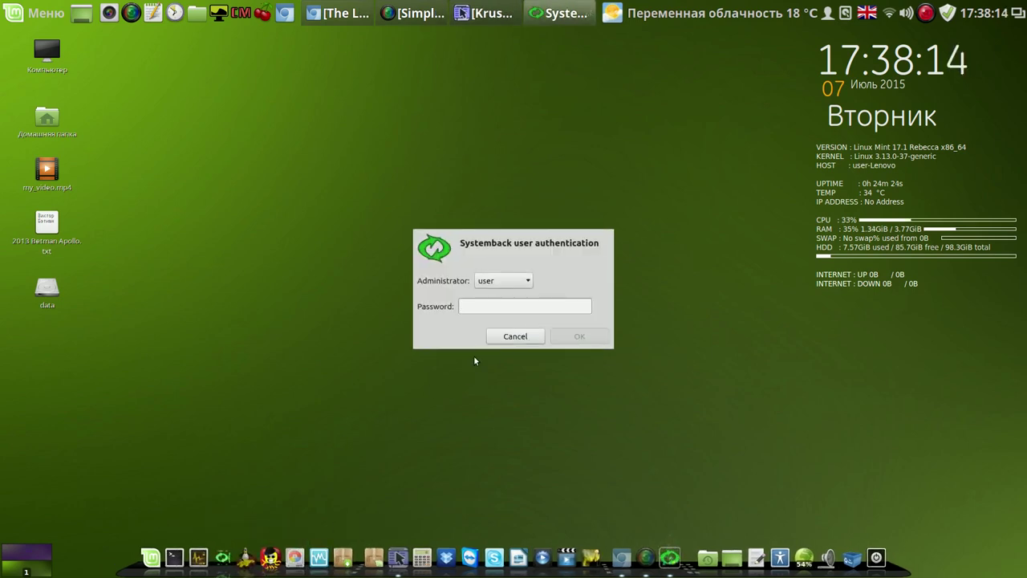
text(••••••)
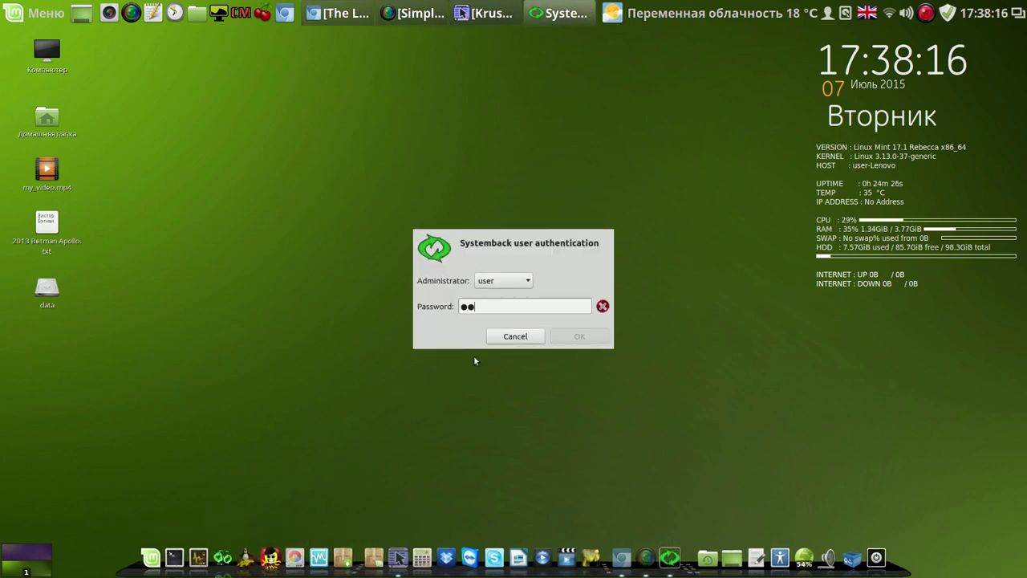
key(Return)
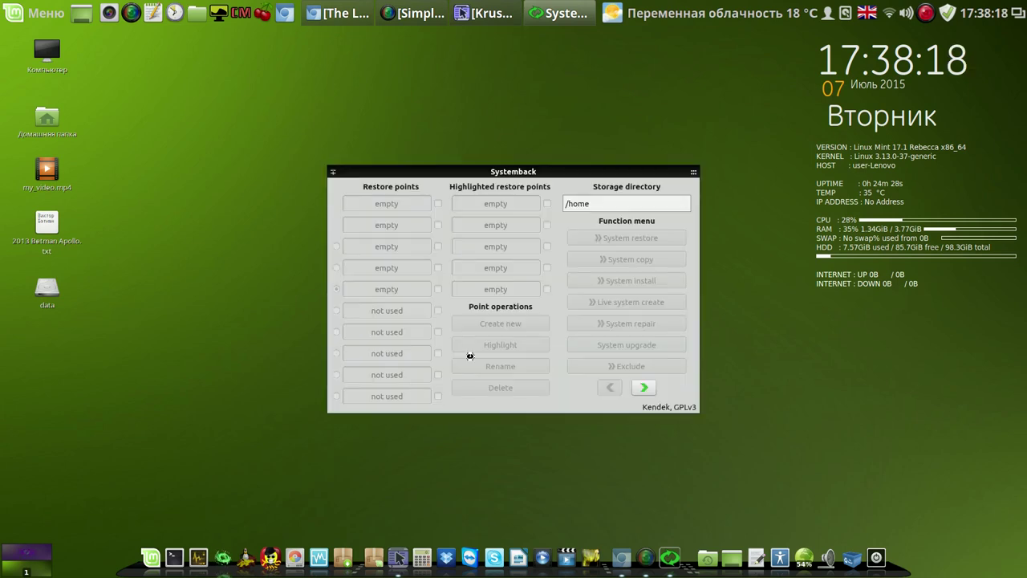
drag(575, 172, 441, 81)
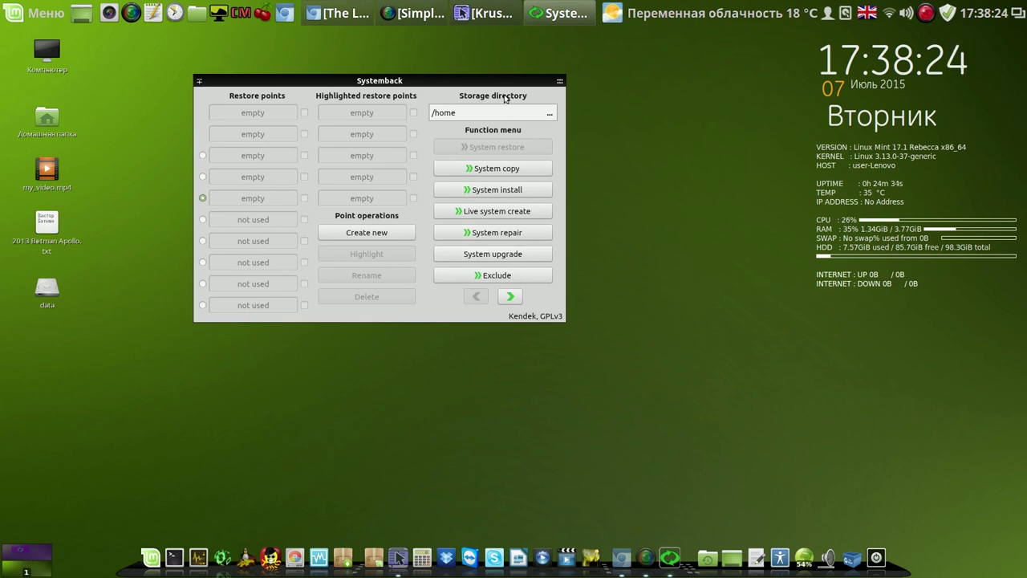
drag(503, 82, 506, 91)
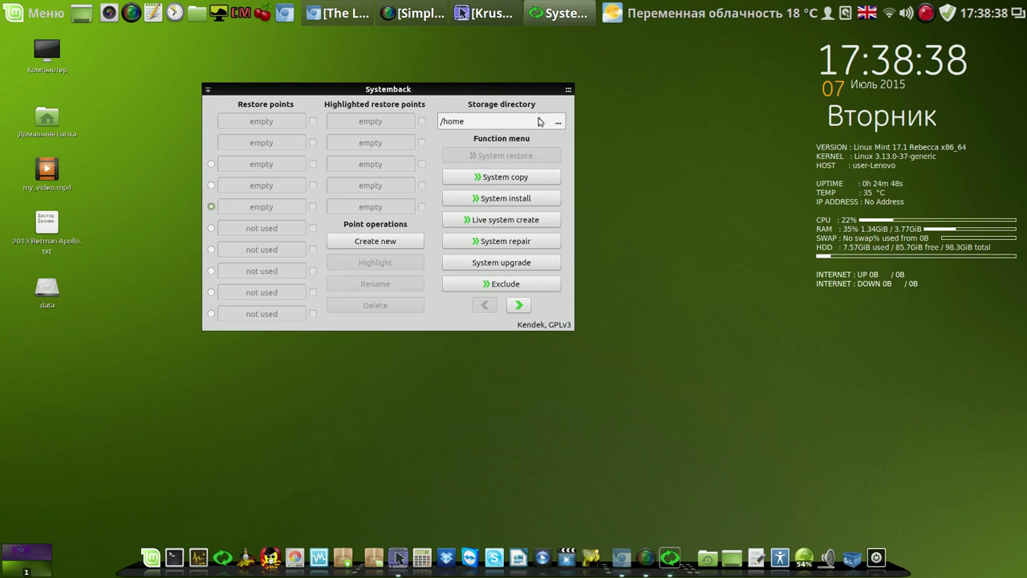
Step: In Krusader, move my_video and 2013 Betman Apollo from the Desktop folder into /media/user/data/Linux Mint 17.2, and minimize the file manager
click(481, 13)
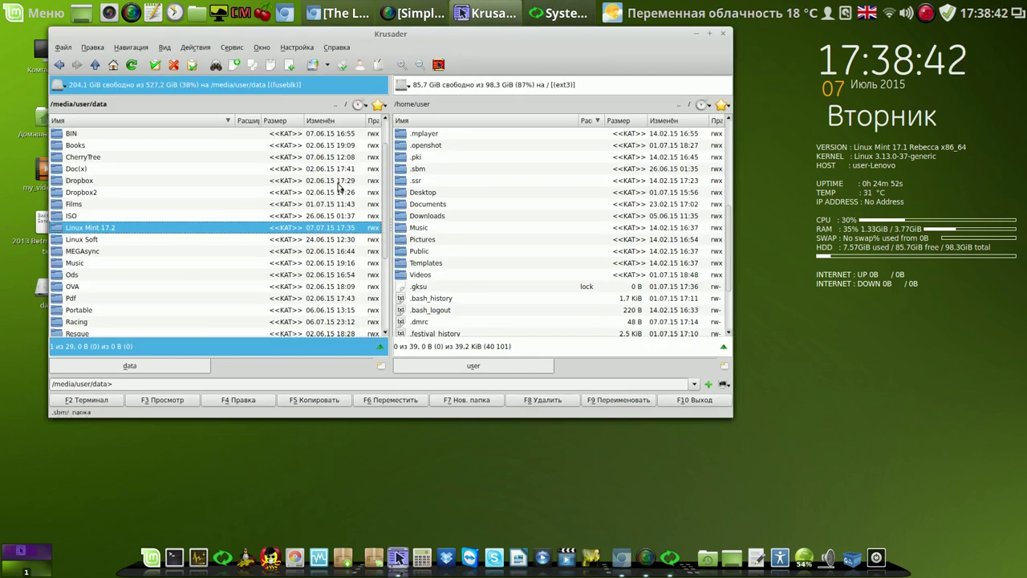
double_click(59, 230)
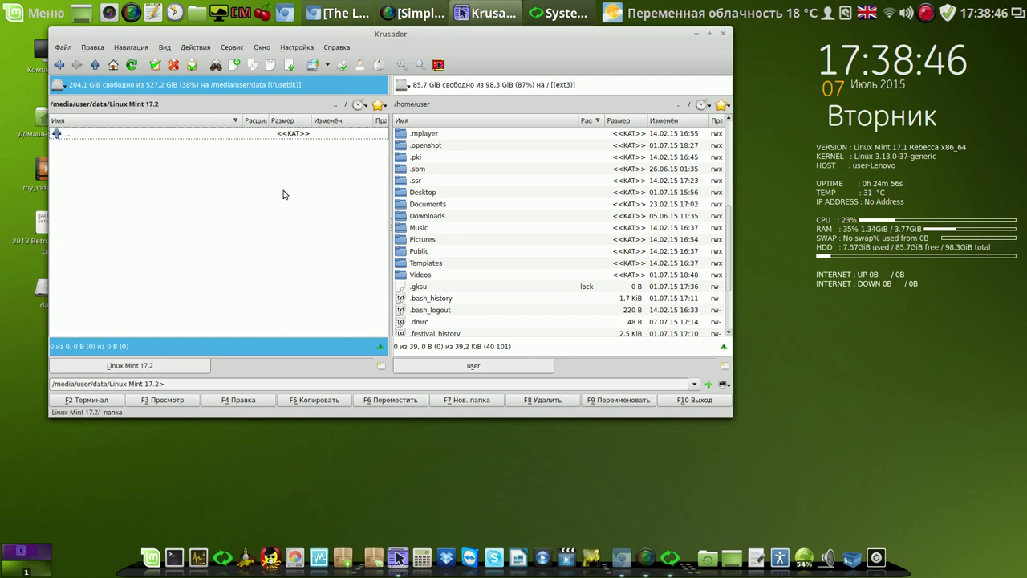
double_click(403, 196)
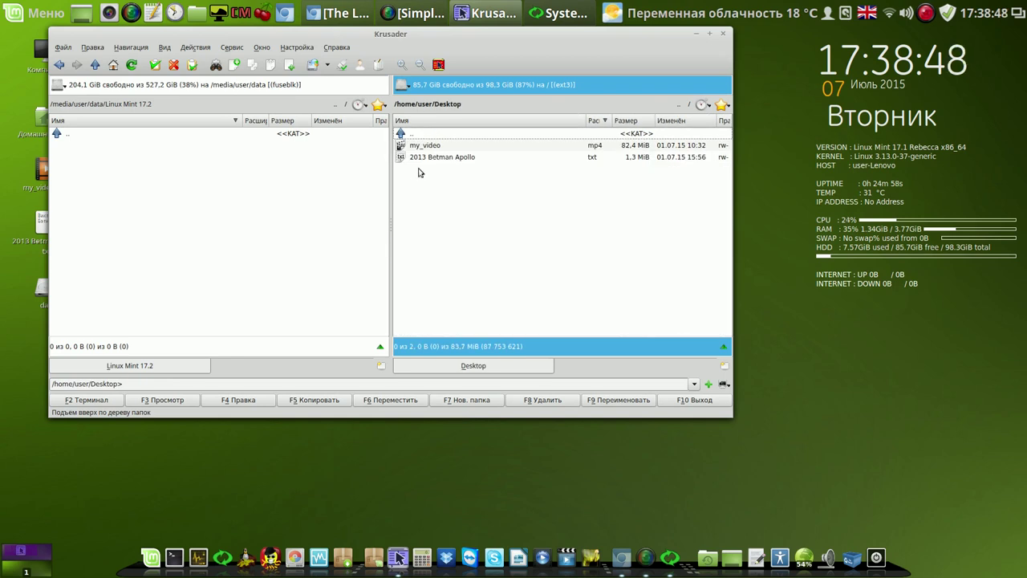
click(155, 65)
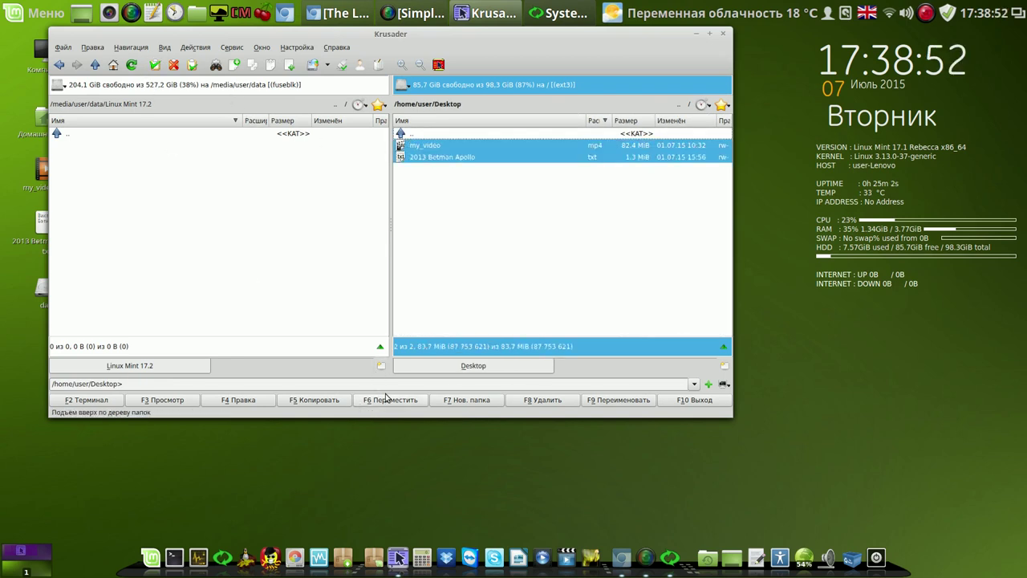
click(396, 403)
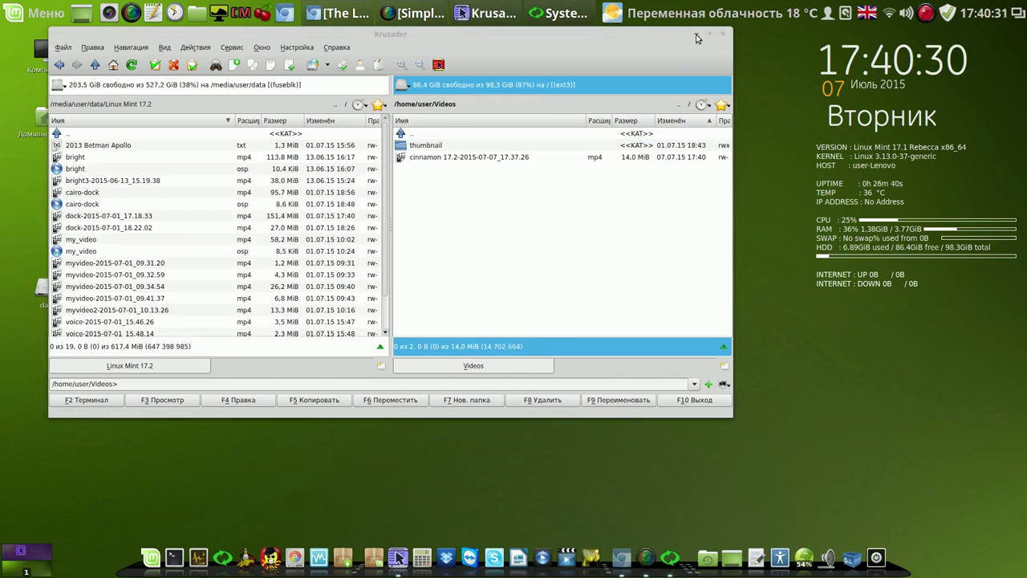
click(696, 36)
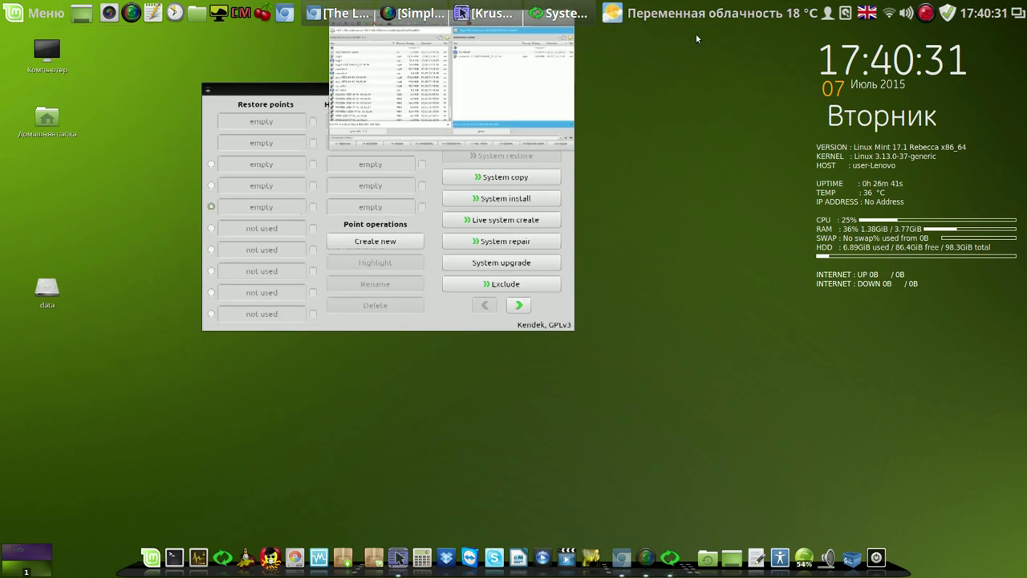
Step: Open a blank gedit document, shrink its window, and arrange it side by side with Systemback
drag(517, 88, 432, 60)
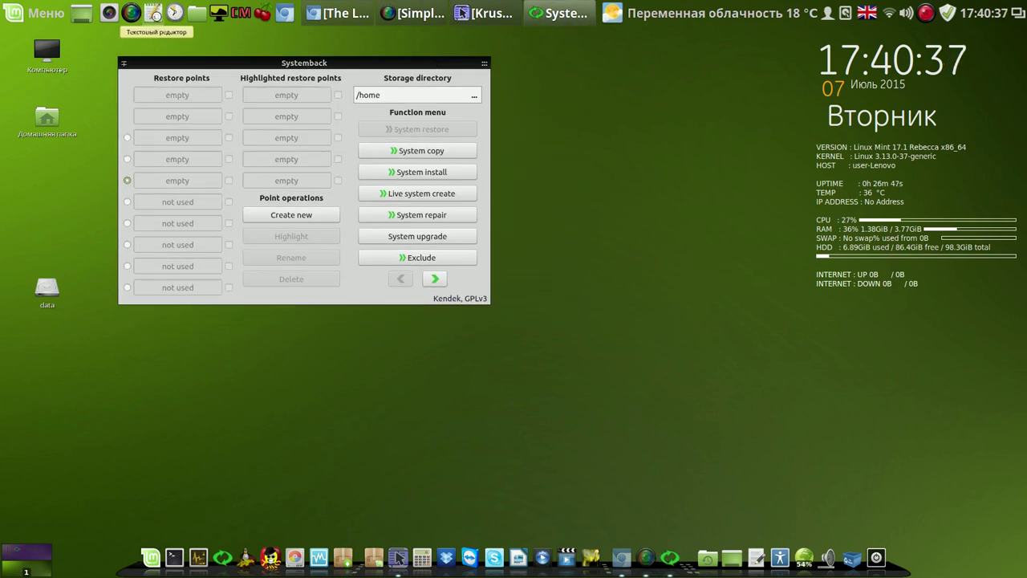
click(154, 13)
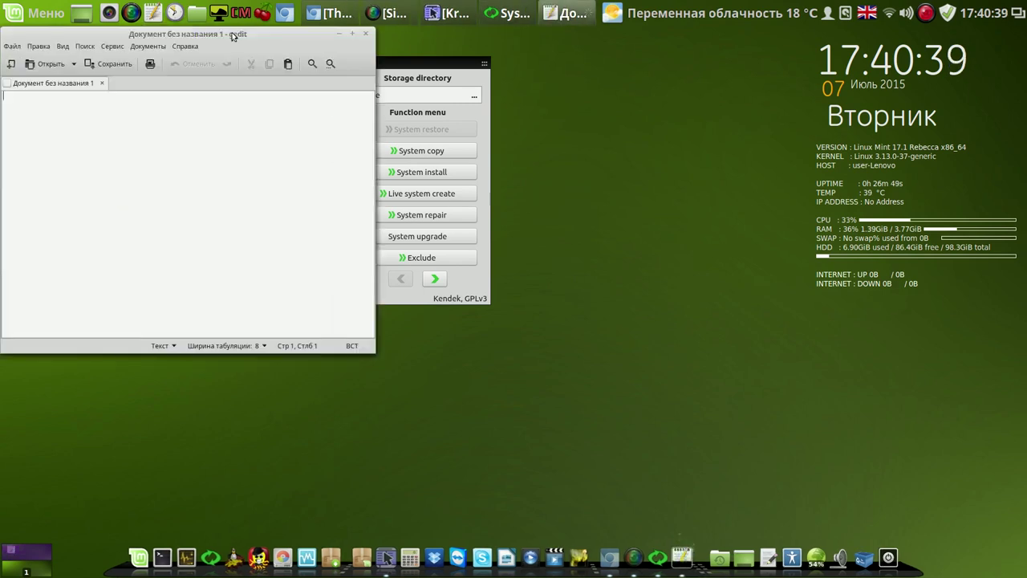
drag(266, 38, 766, 66)
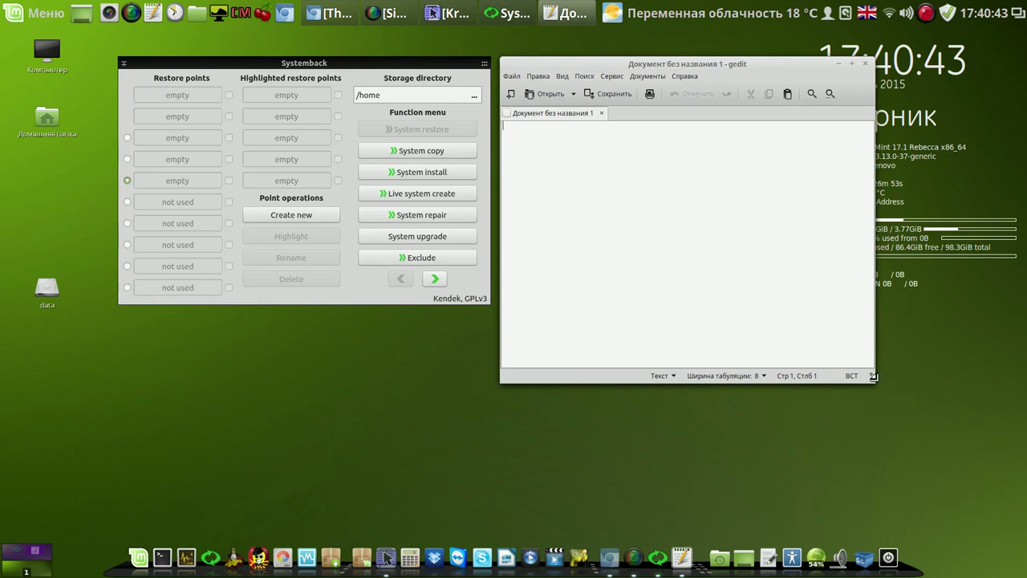
drag(873, 375, 805, 293)
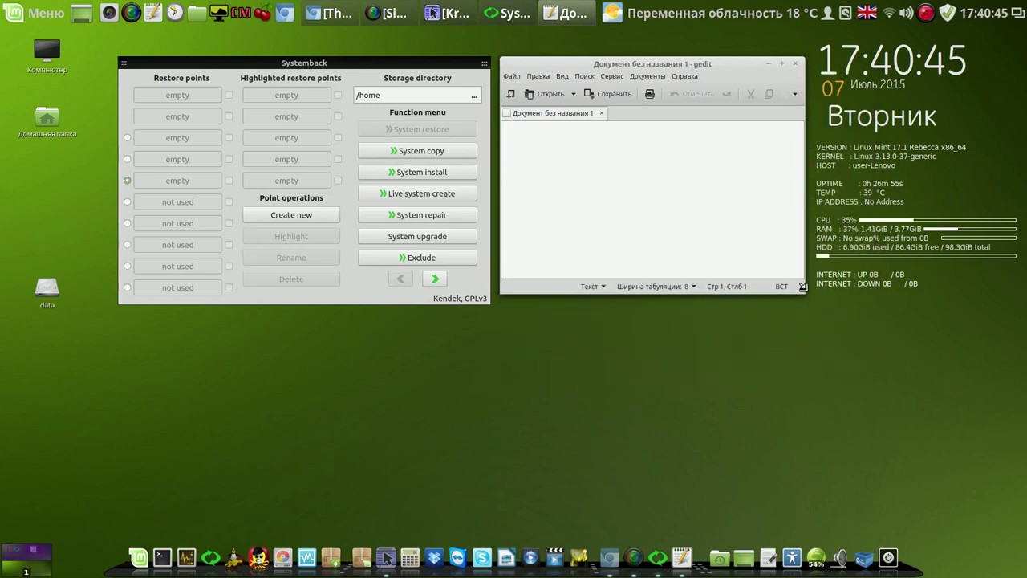
drag(417, 63, 371, 53)
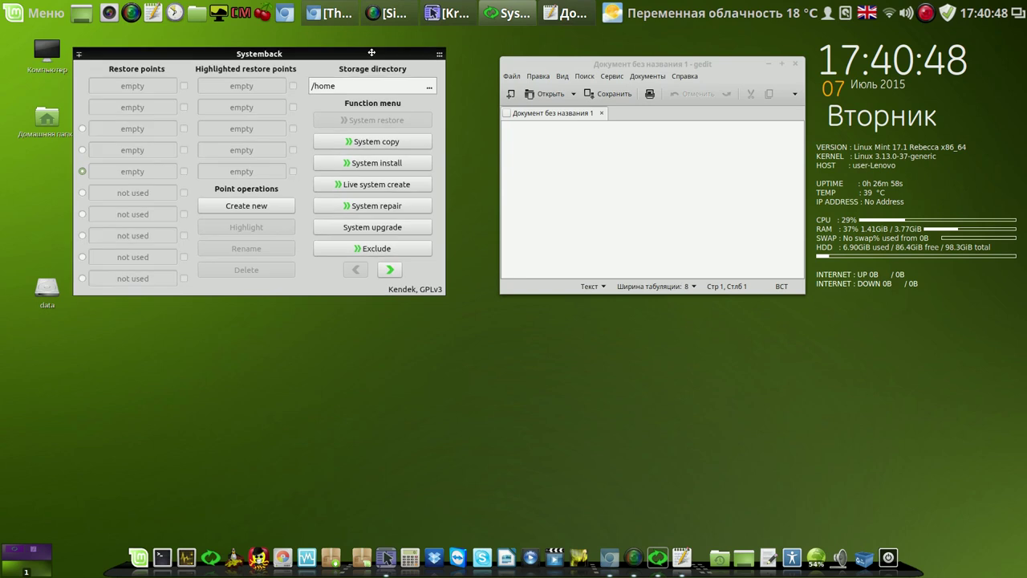
Step: Note the start time 17-41 in the text document, and start creating a new restore point in Systemback
click(613, 144)
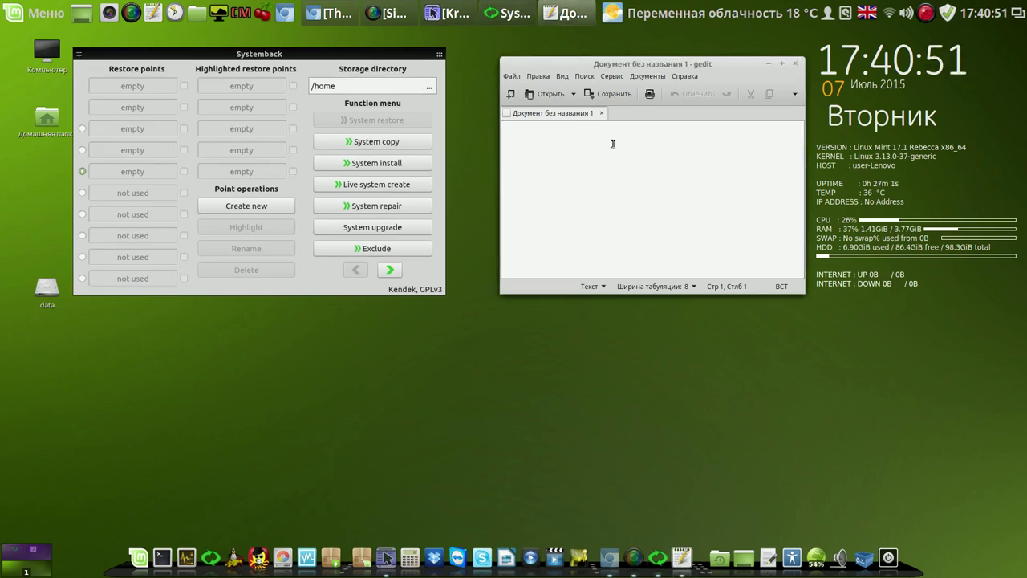
text(1)
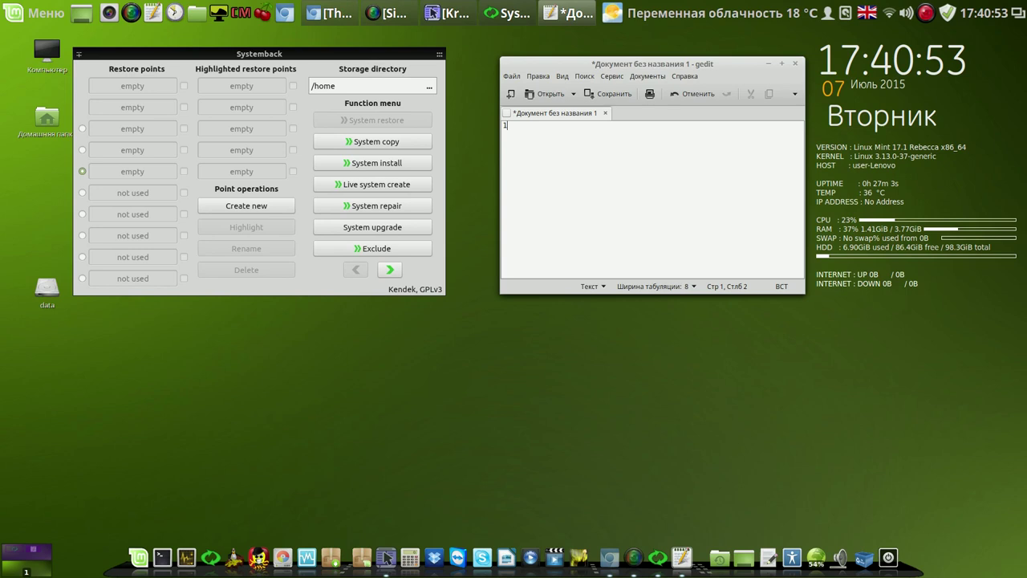
text(7-41)
click(243, 207)
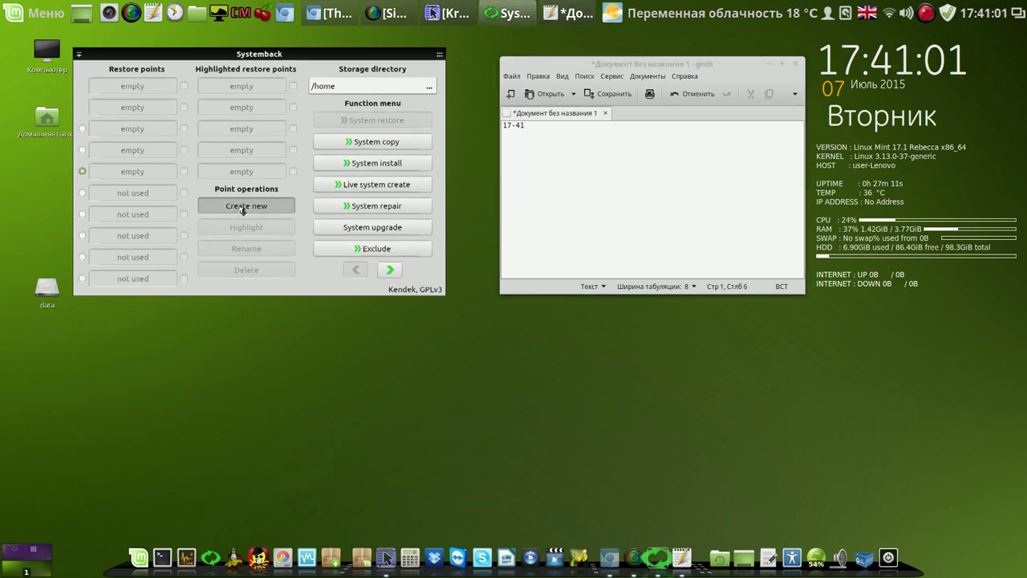
Step: Note the restore point's finish time 17-51 on a new line of the text document
click(550, 127)
key(Return)
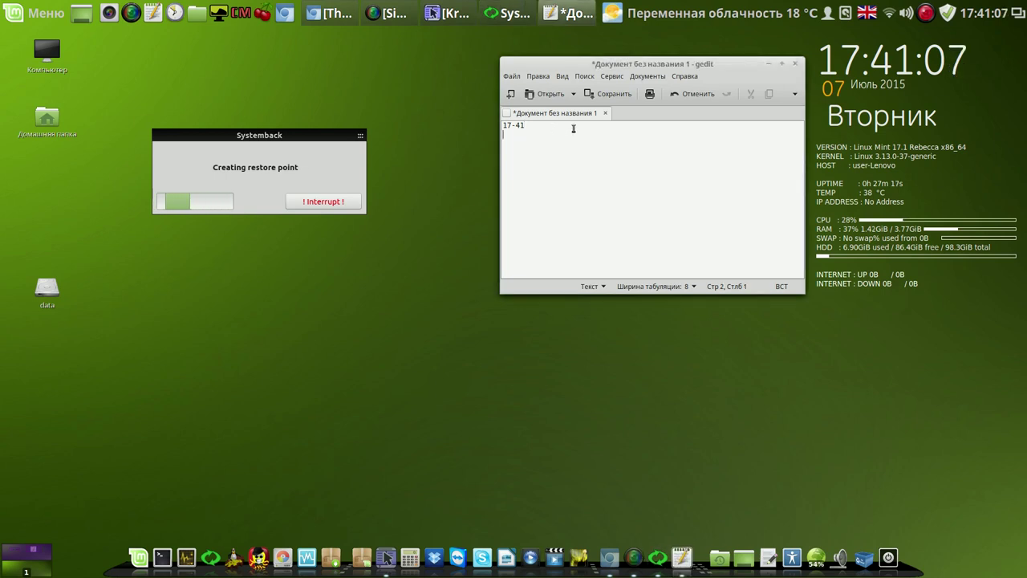
click(926, 13)
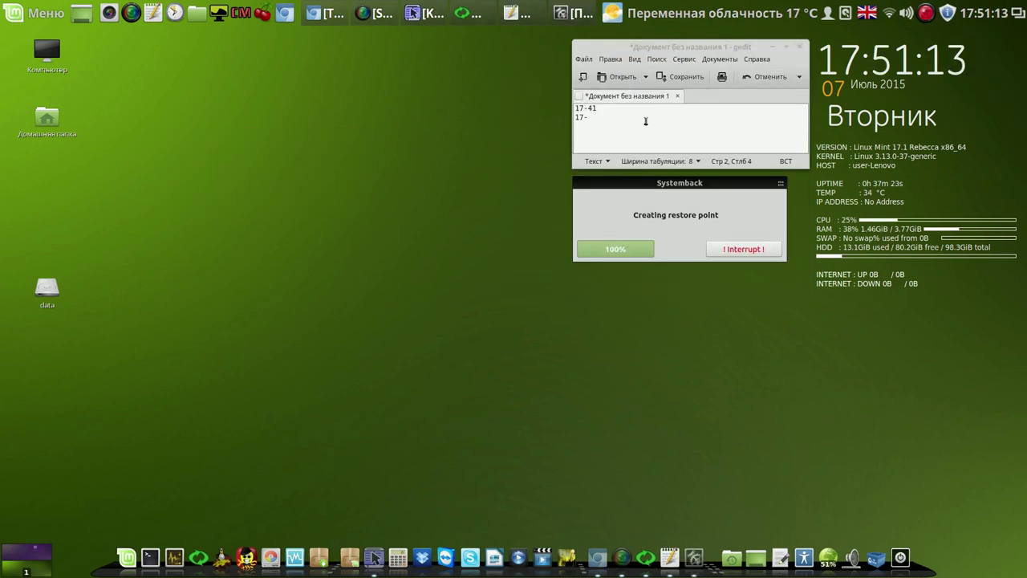
click(607, 118)
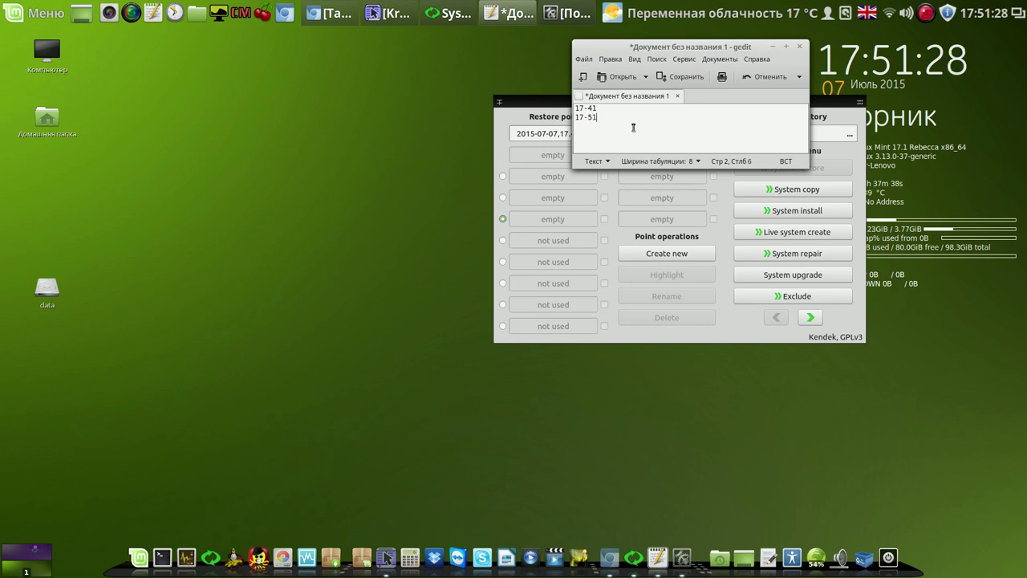
key(Return)
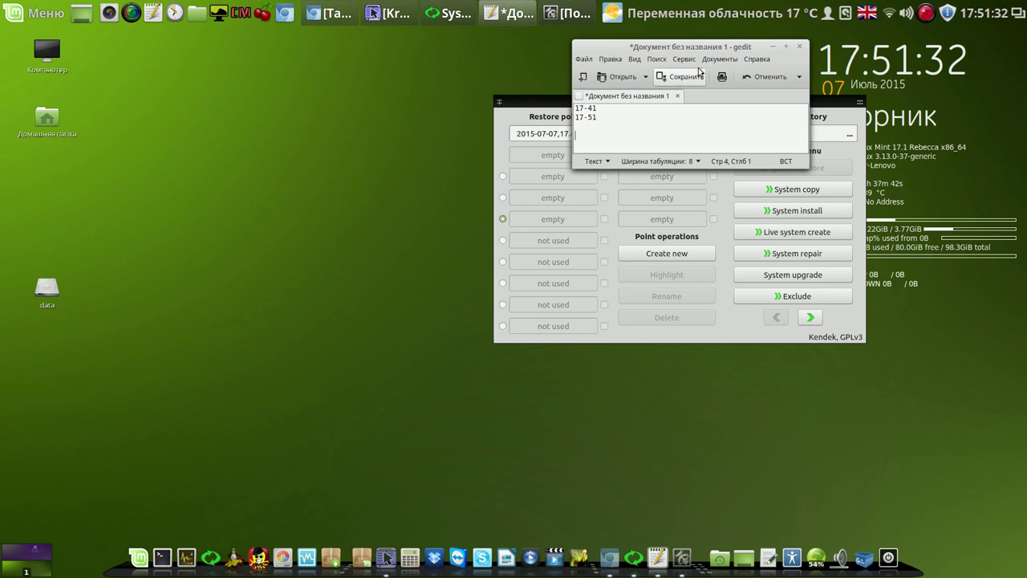
Step: Start creating a new Live system image in Systemback with /home as the working directory and the name left on auto
drag(536, 101, 209, 66)
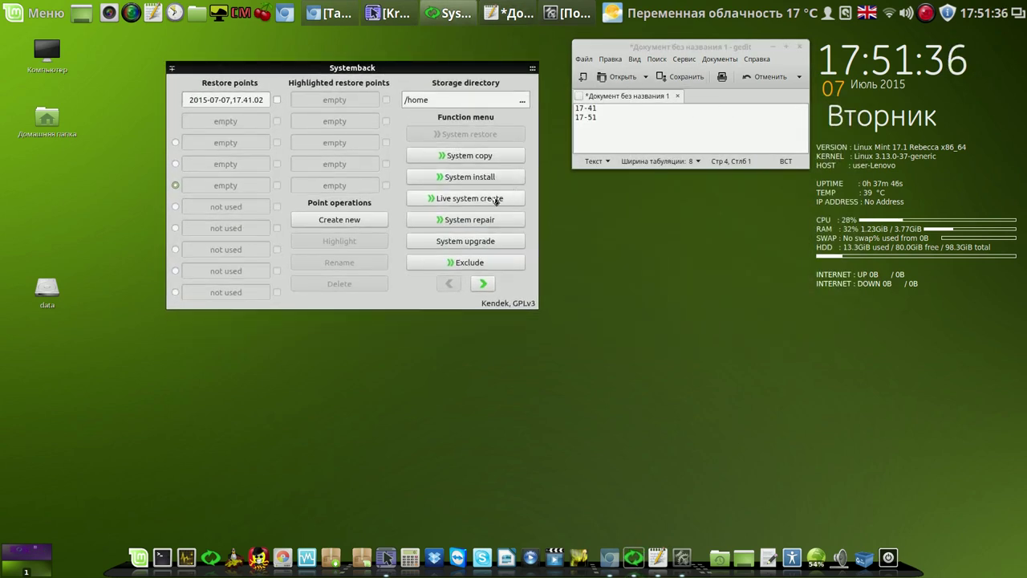
click(483, 283)
click(450, 283)
click(477, 199)
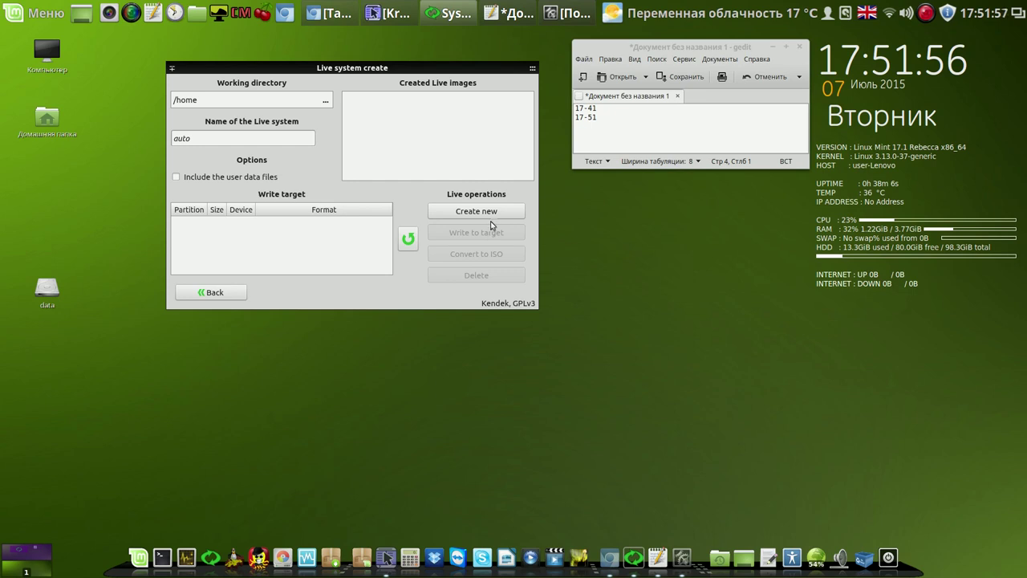
click(491, 211)
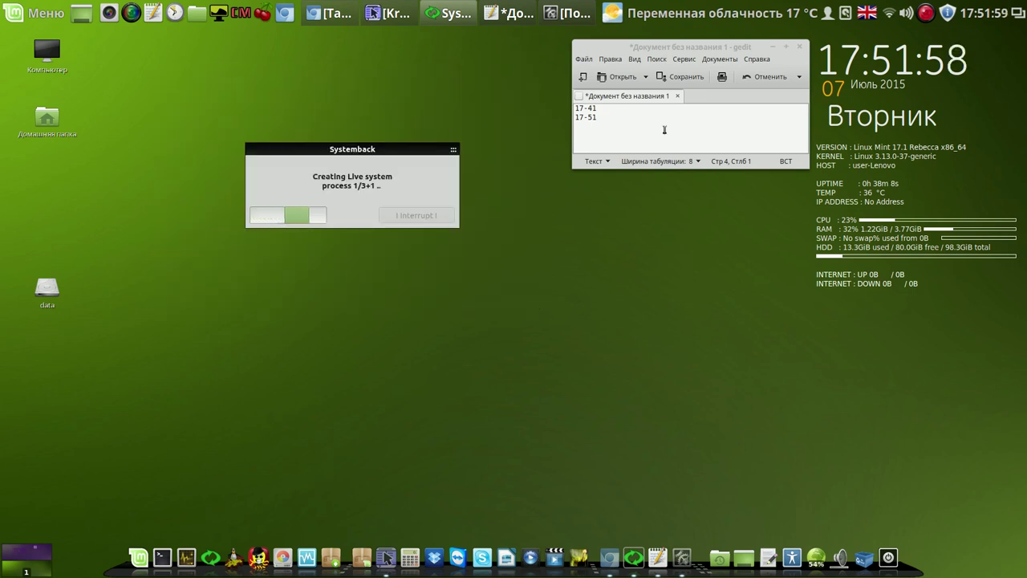
Step: Note the Live system's start time 17-52 on its own line in the text document
click(609, 122)
key(Return)
text(17)
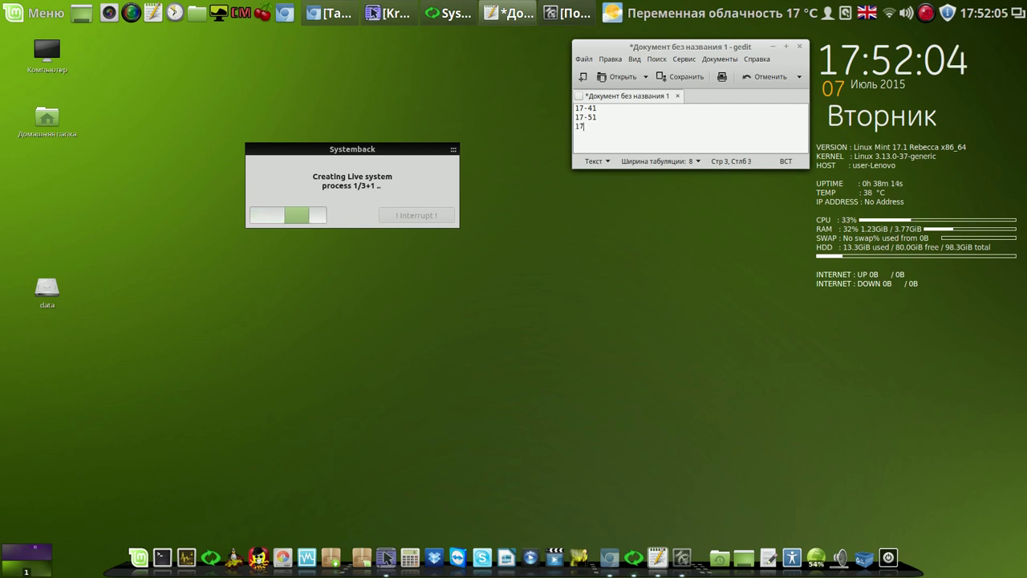
text(-52)
key(Return)
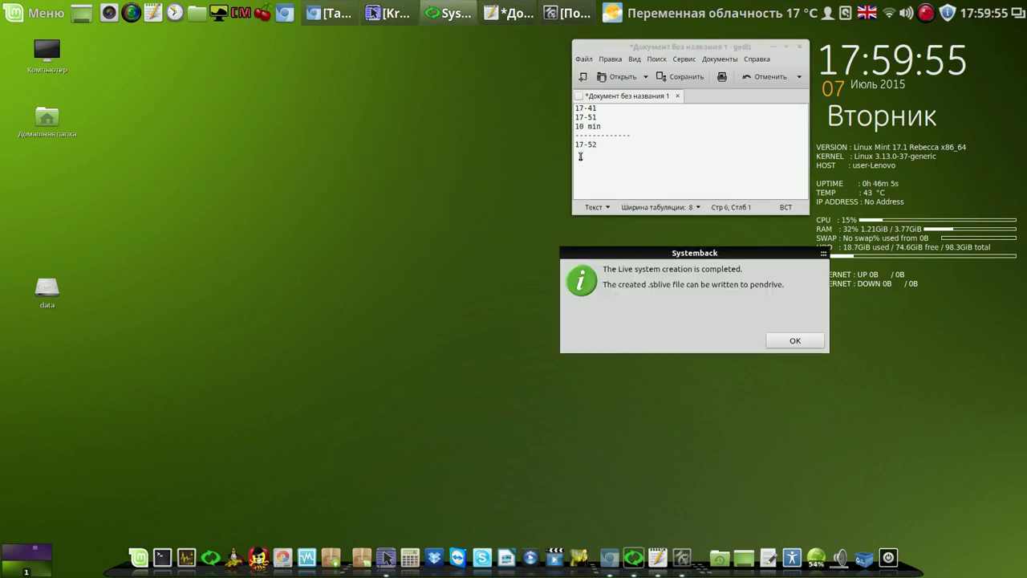
Step: Note the finish time 17-59, the duration 7 min and a dashed separator in the text document, and close Systemback's completion message
click(580, 156)
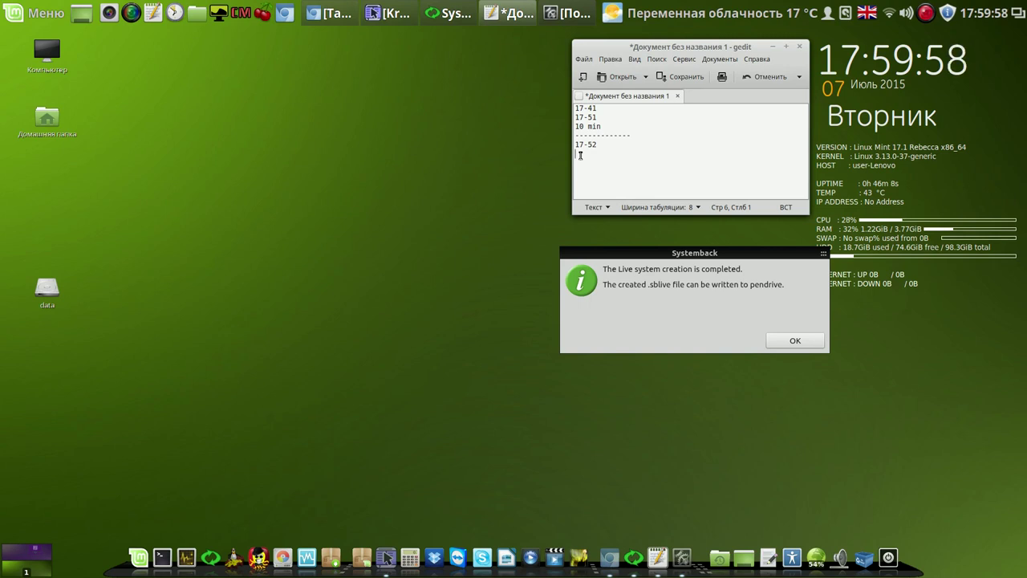
text(17-59)
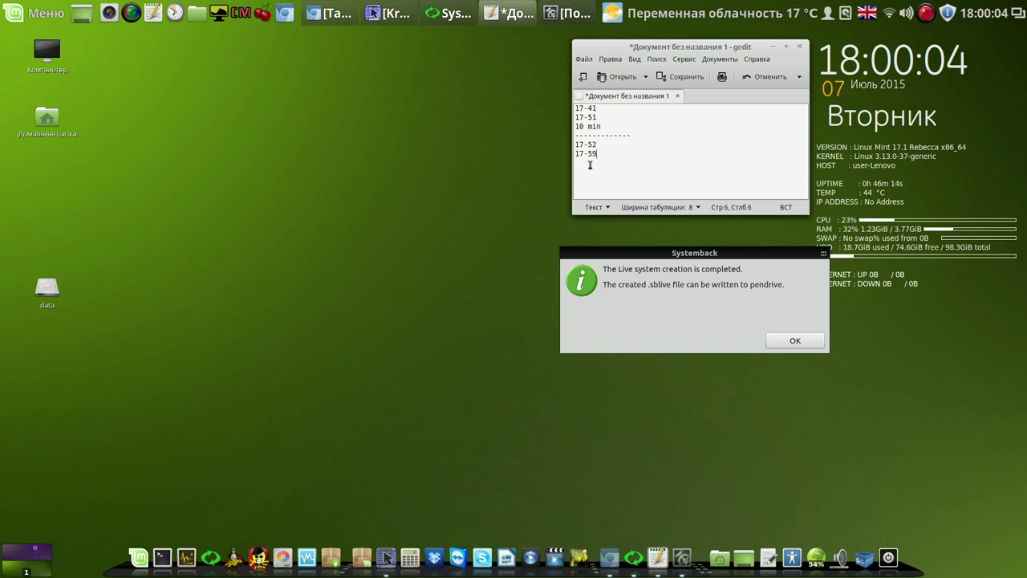
key(Return)
text(7 )
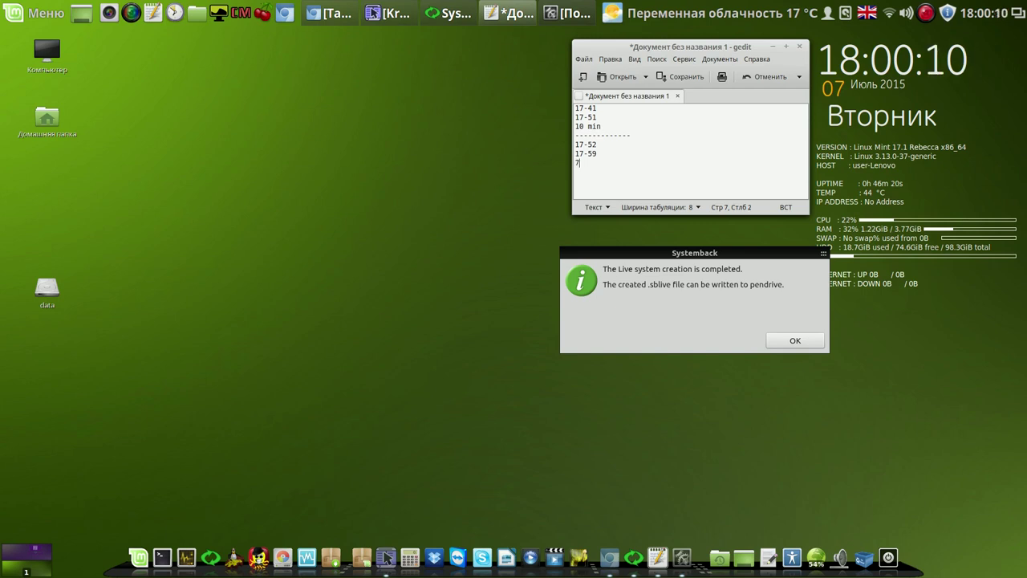
text(min)
key(Return)
text(-------------------)
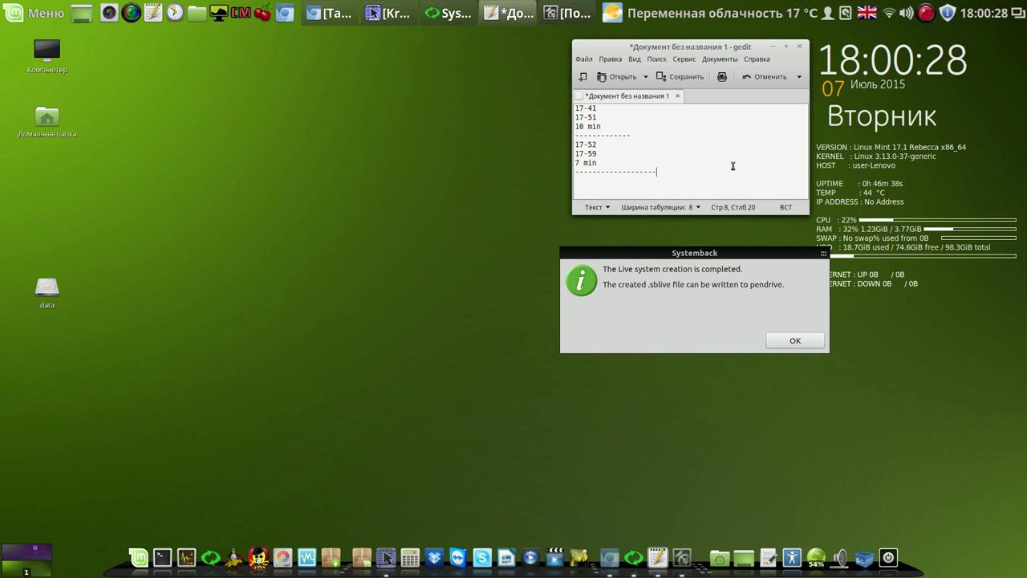
click(795, 340)
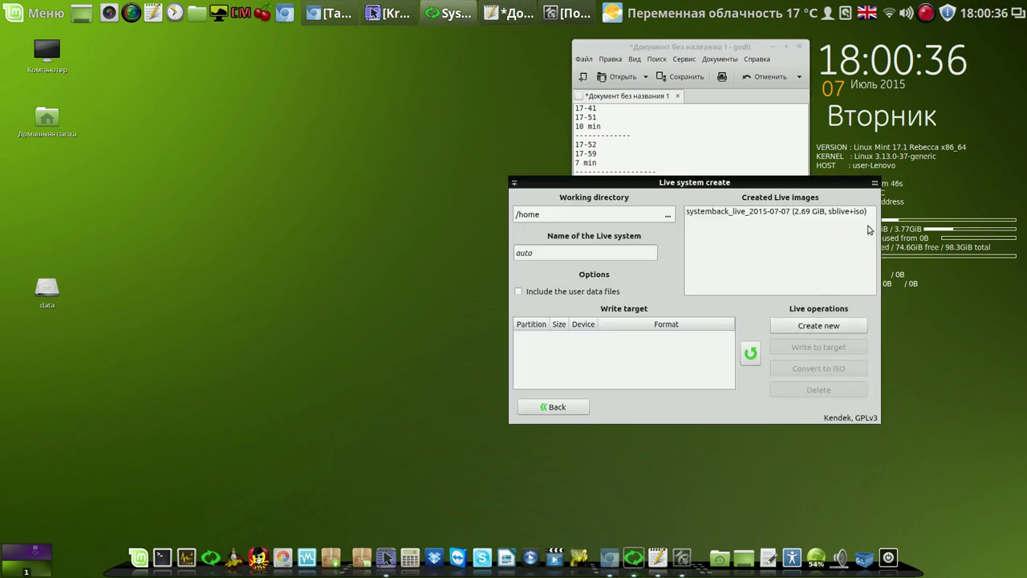
Step: Close the Live system creation window and close the untitled text document without saving it
drag(835, 182, 484, 67)
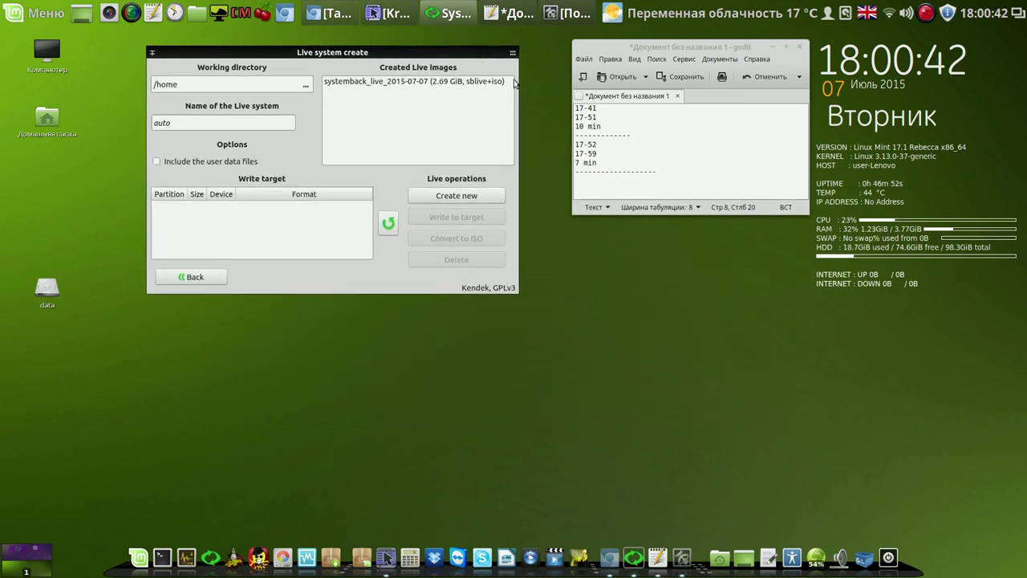
mouse_move(519, 54)
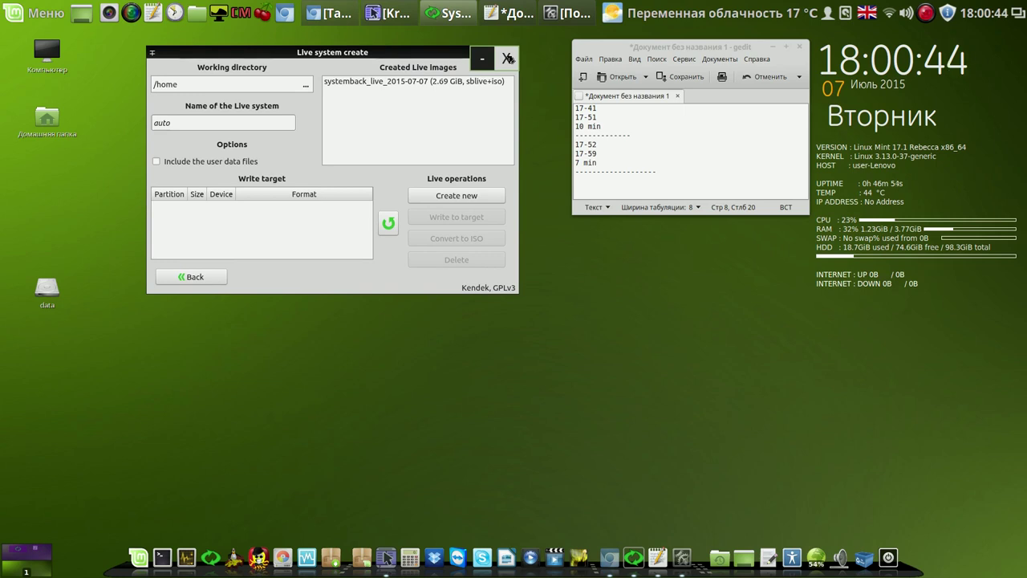
click(508, 58)
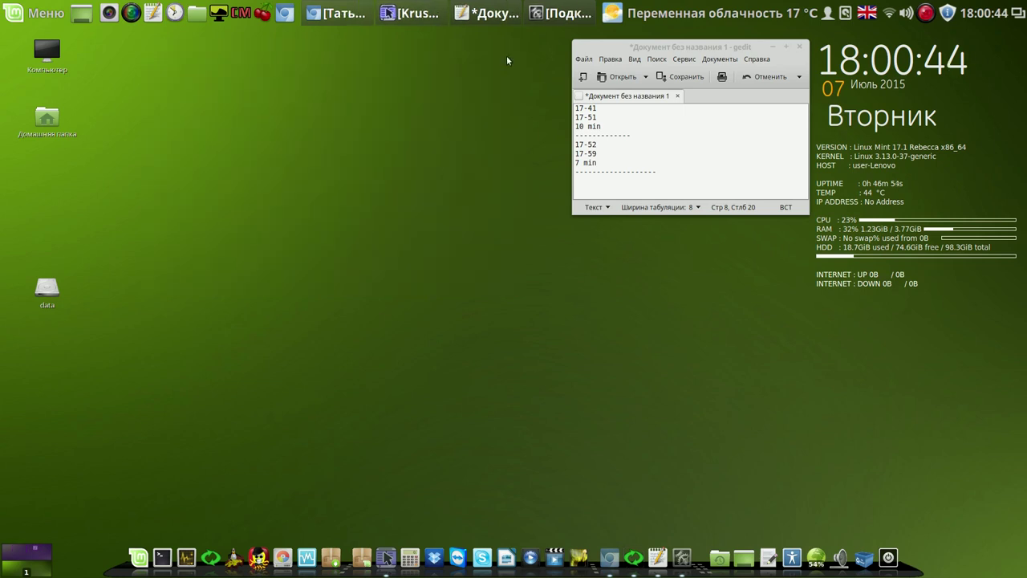
click(799, 50)
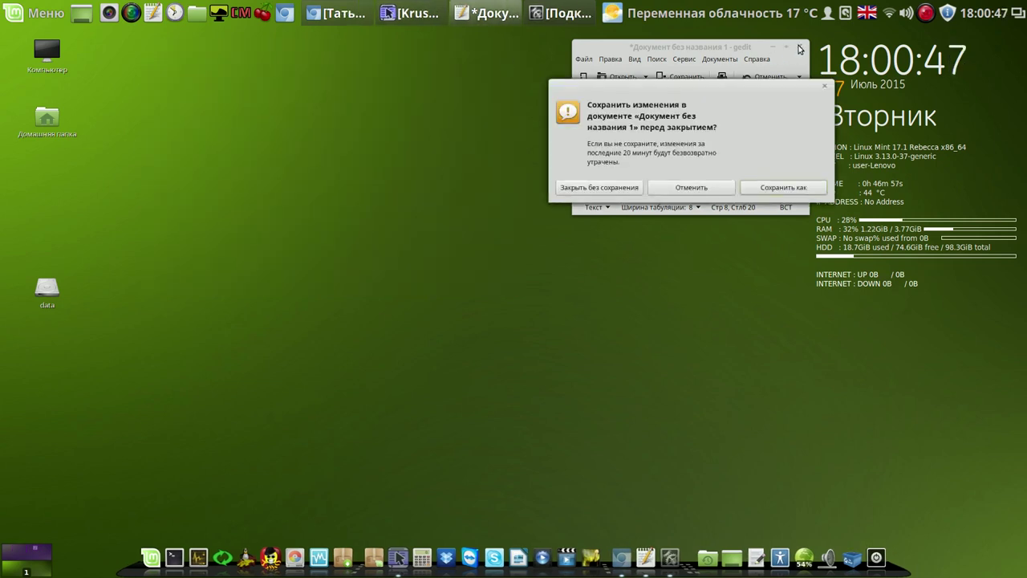
click(607, 189)
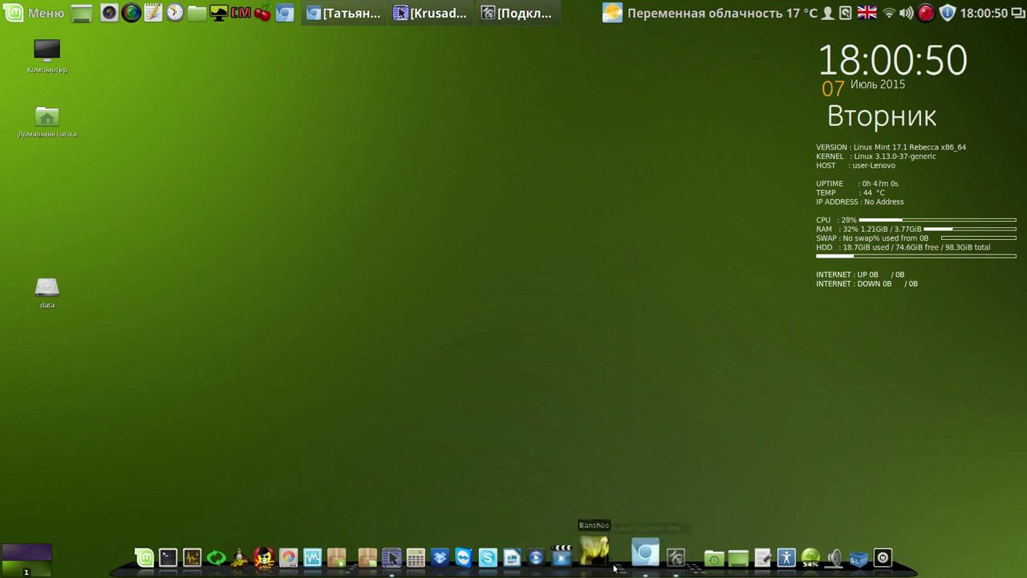
Step: Switch to Krusader and go from /home/user/Videos through the root folder to the /home folder
click(440, 13)
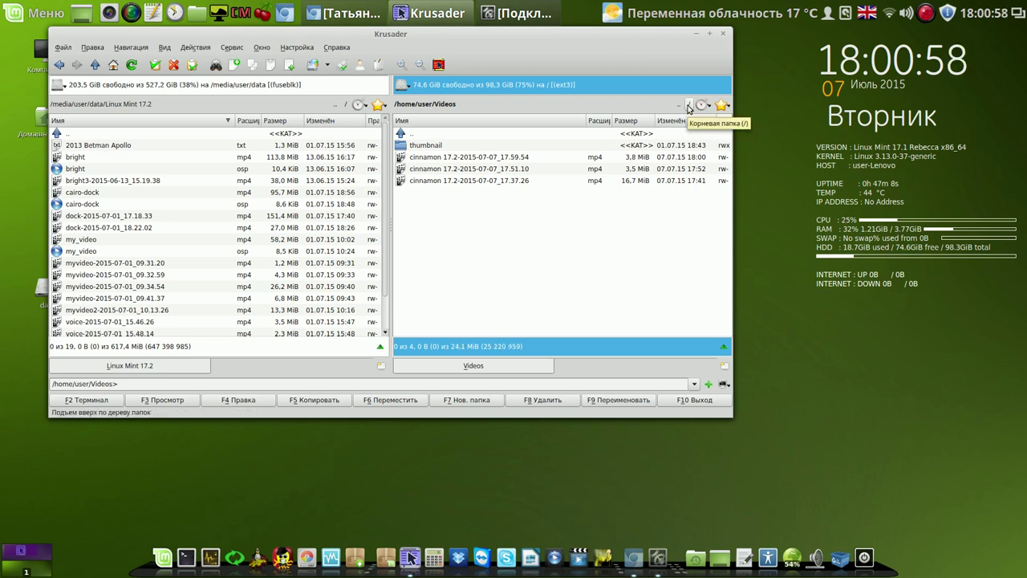
click(689, 107)
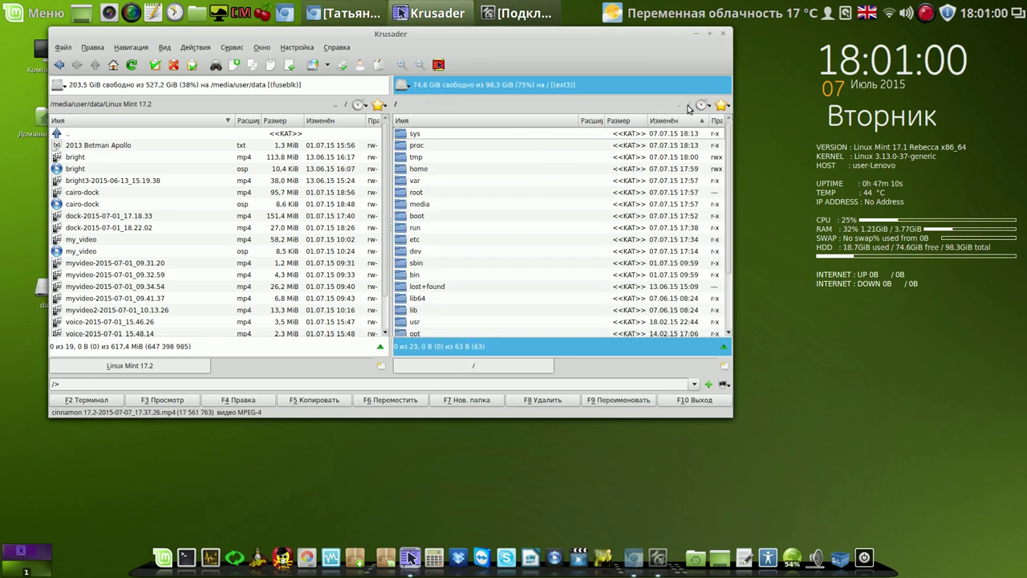
click(401, 172)
double_click(401, 173)
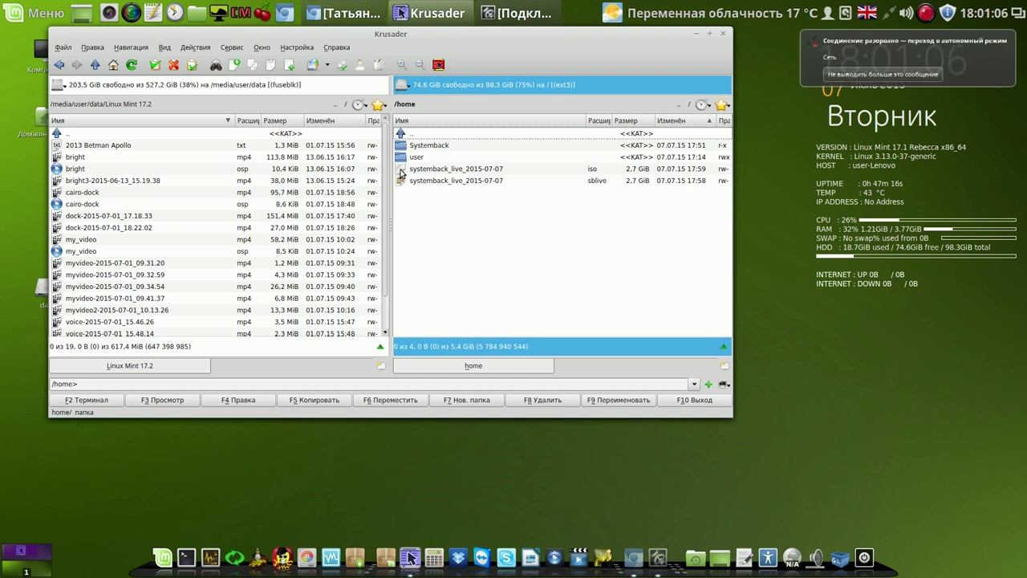
Step: Copy systemback_live_2015-07-07.iso to /media/user/data/Linux Mint 17.2, moving the windows apart during the transfer, and close Krusader
click(401, 173)
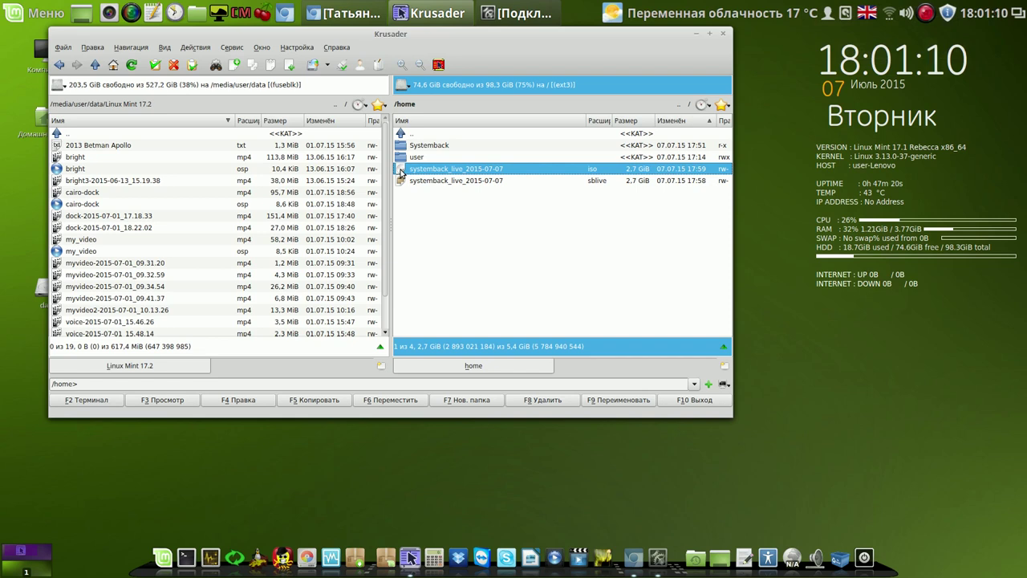
click(325, 399)
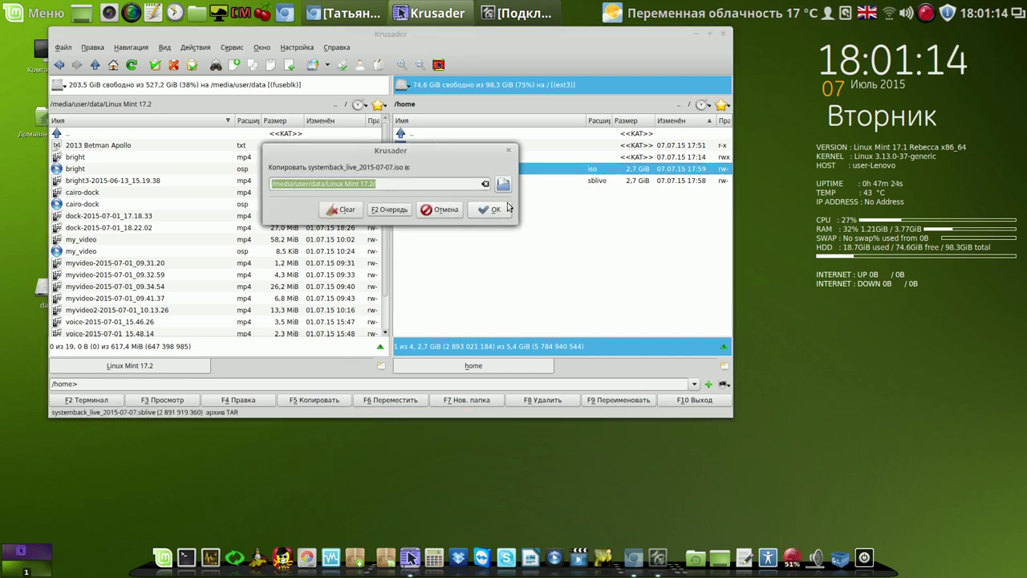
click(492, 209)
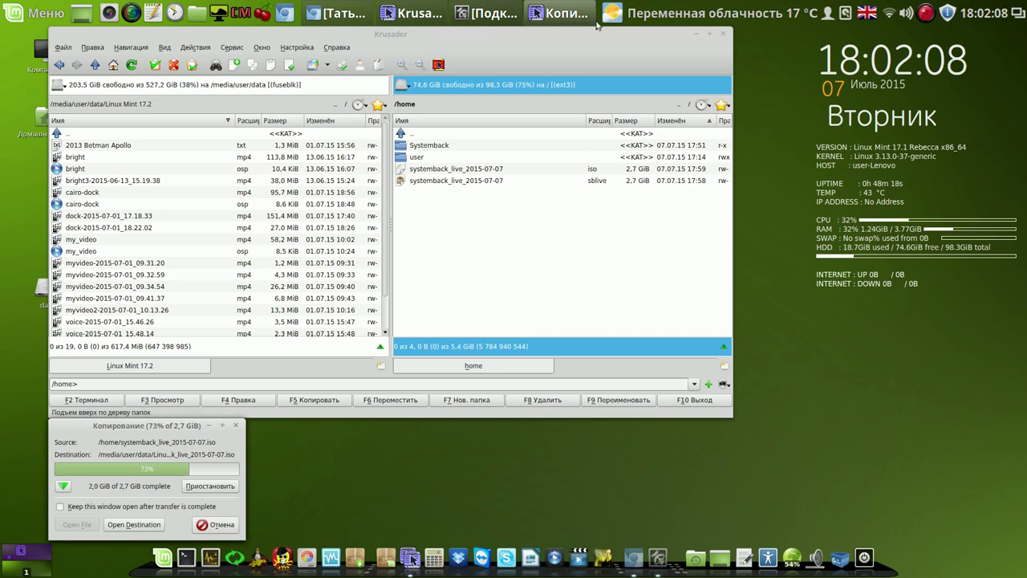
drag(594, 38, 611, 35)
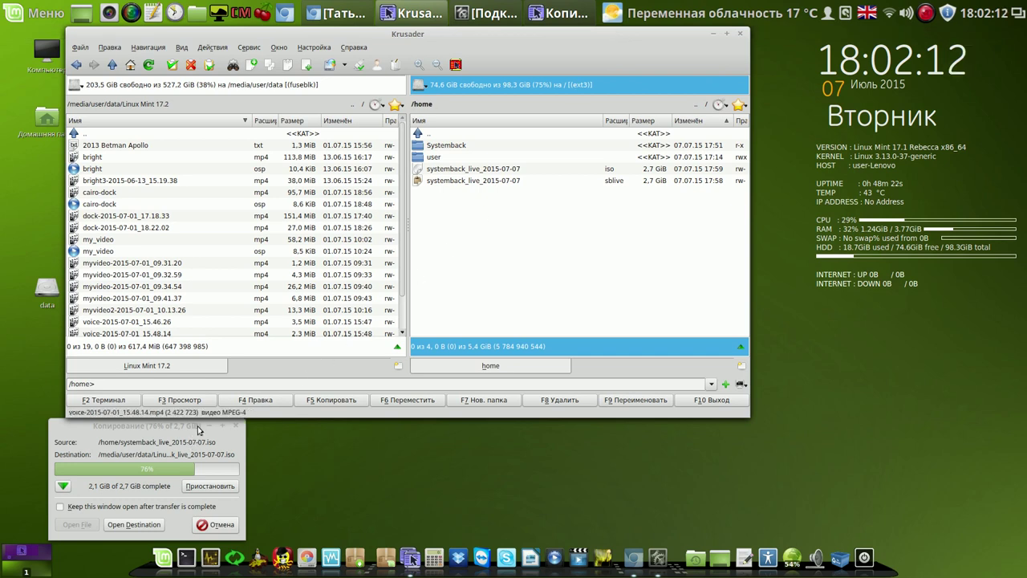
drag(197, 431, 928, 311)
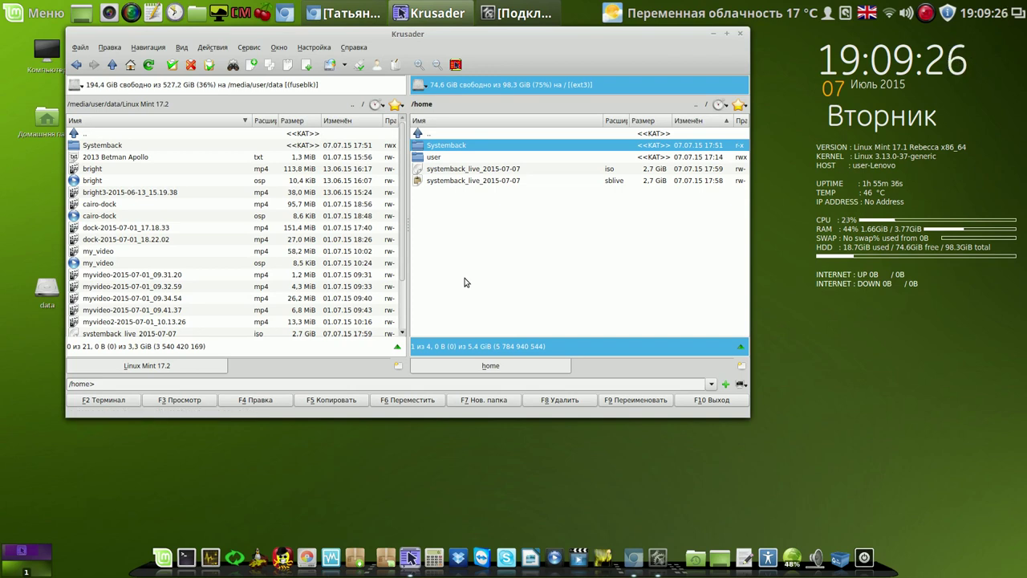
click(740, 36)
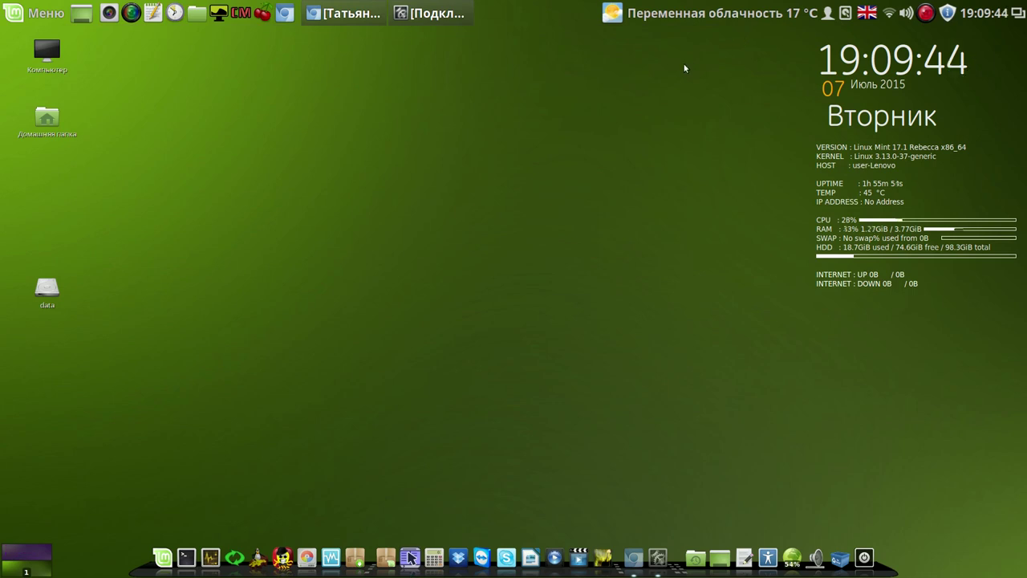
Step: Open the Update Manager and check for available updates
click(948, 13)
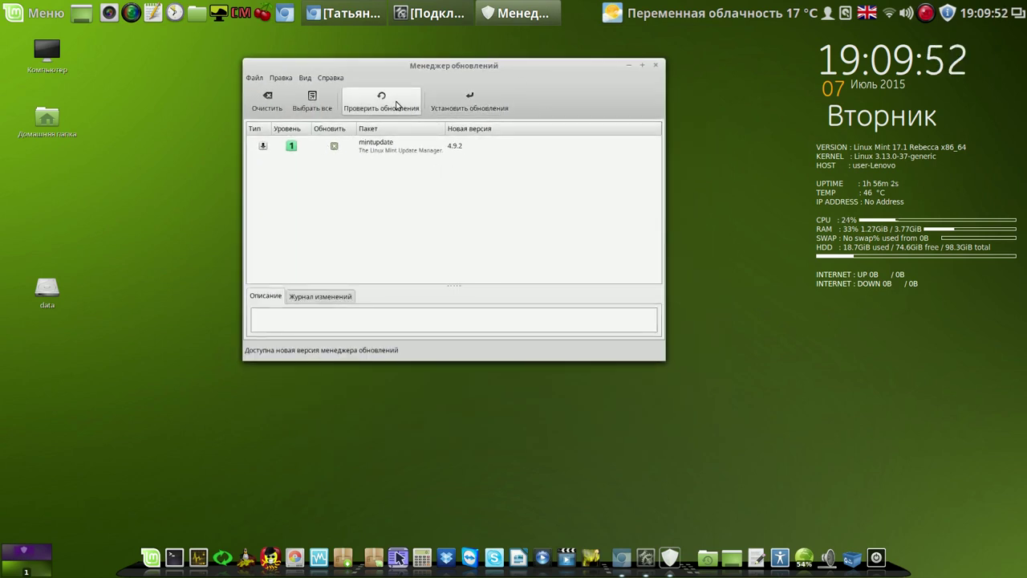
click(396, 104)
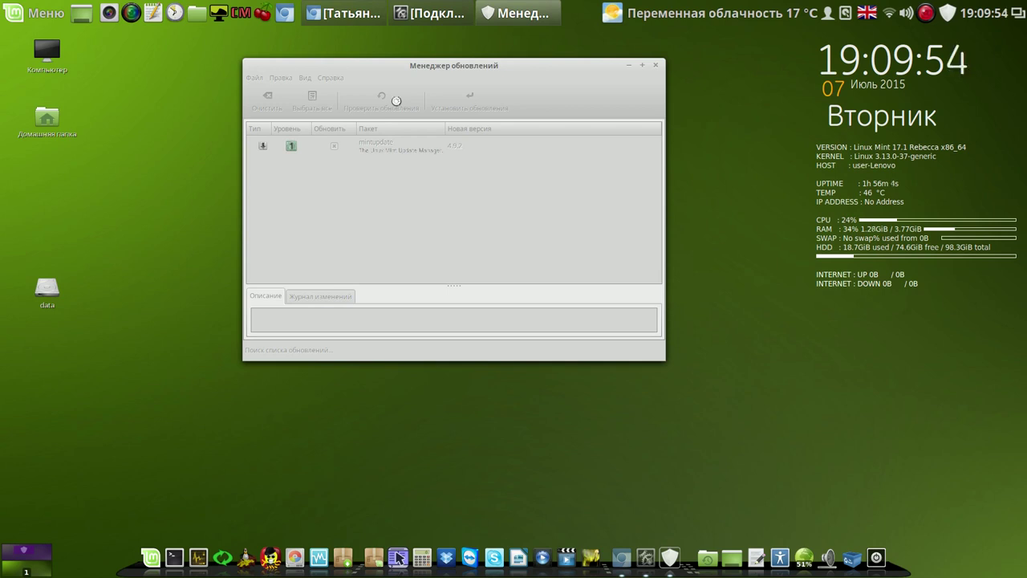
right_click(926, 13)
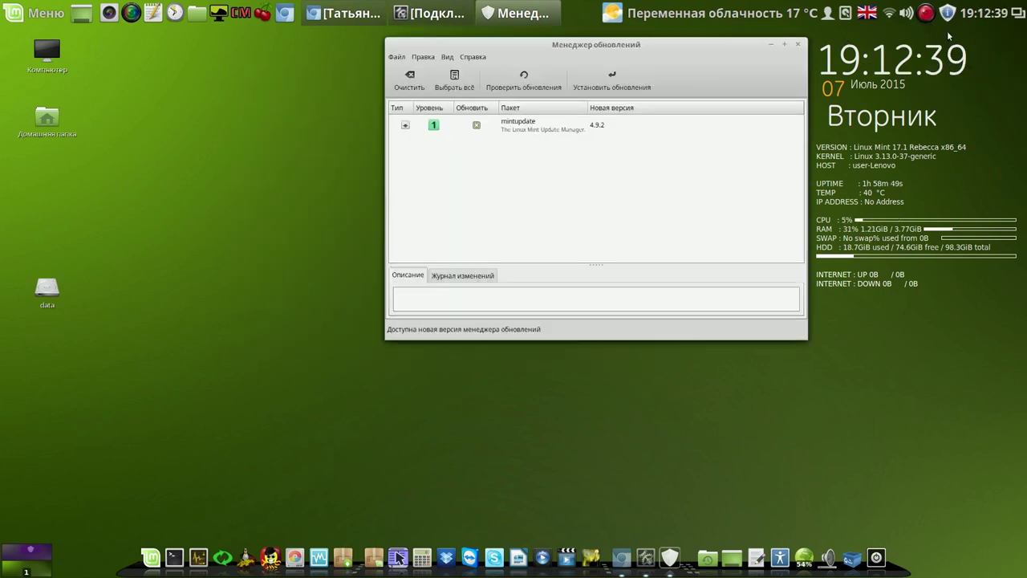
Step: Install the mintupdate 4.9.2 update, authenticating with the account password
click(606, 84)
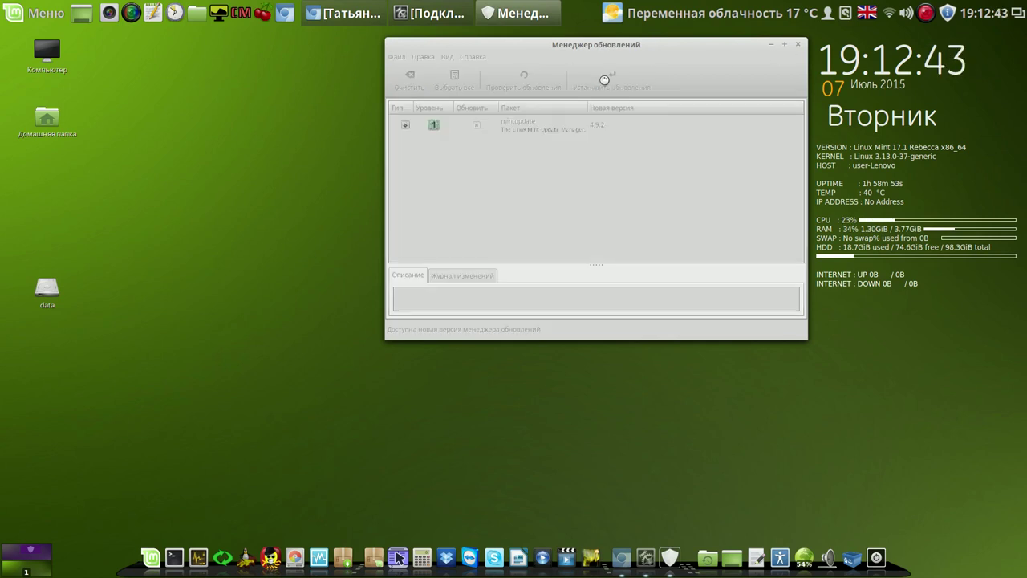
click(926, 14)
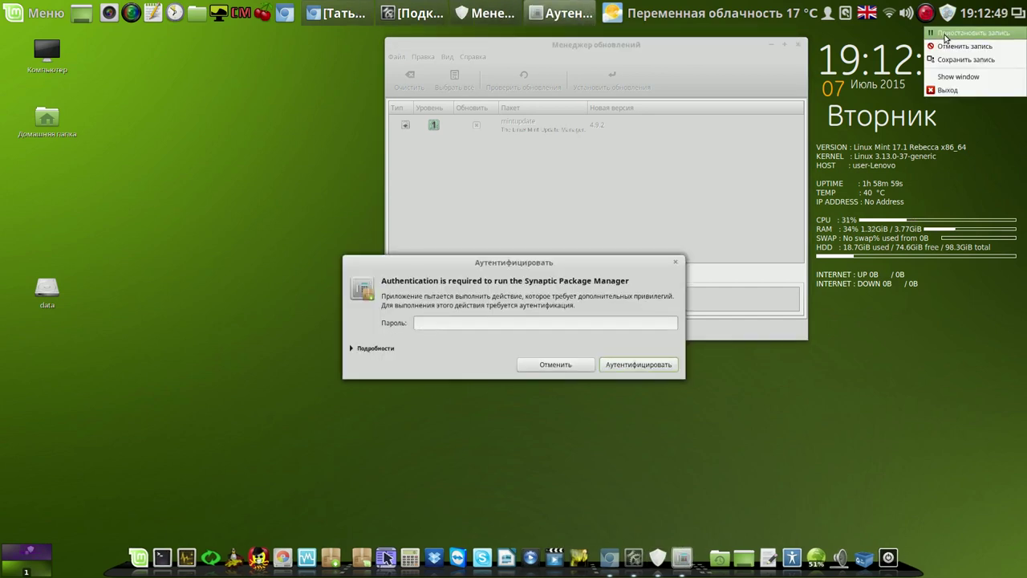
click(555, 324)
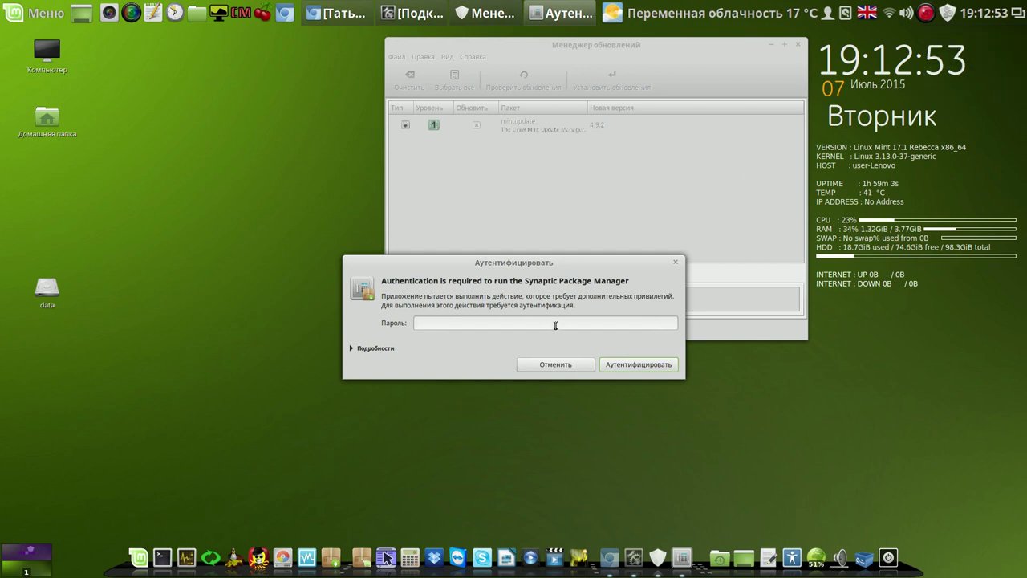
text(•••)
key(Return)
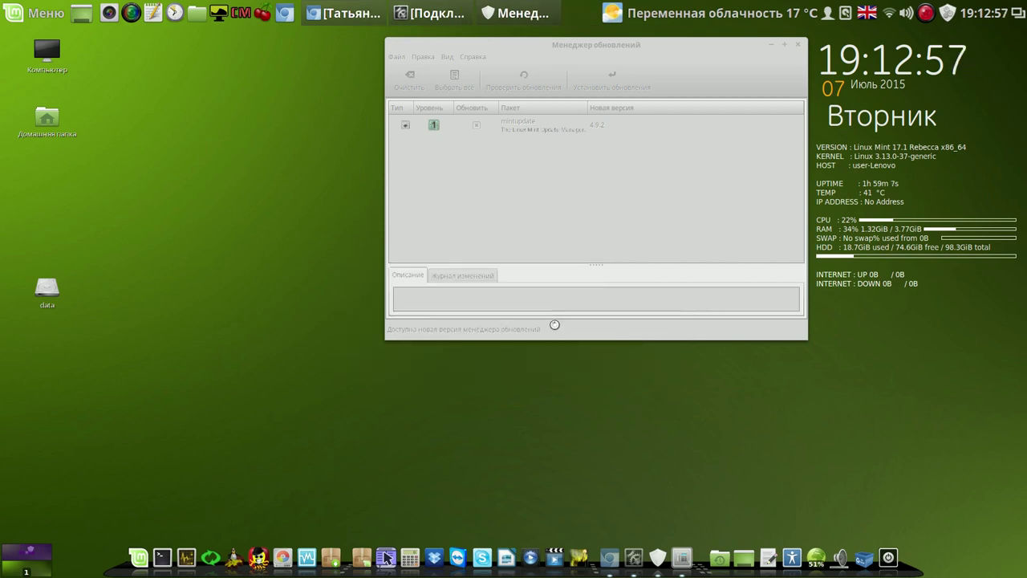
click(926, 13)
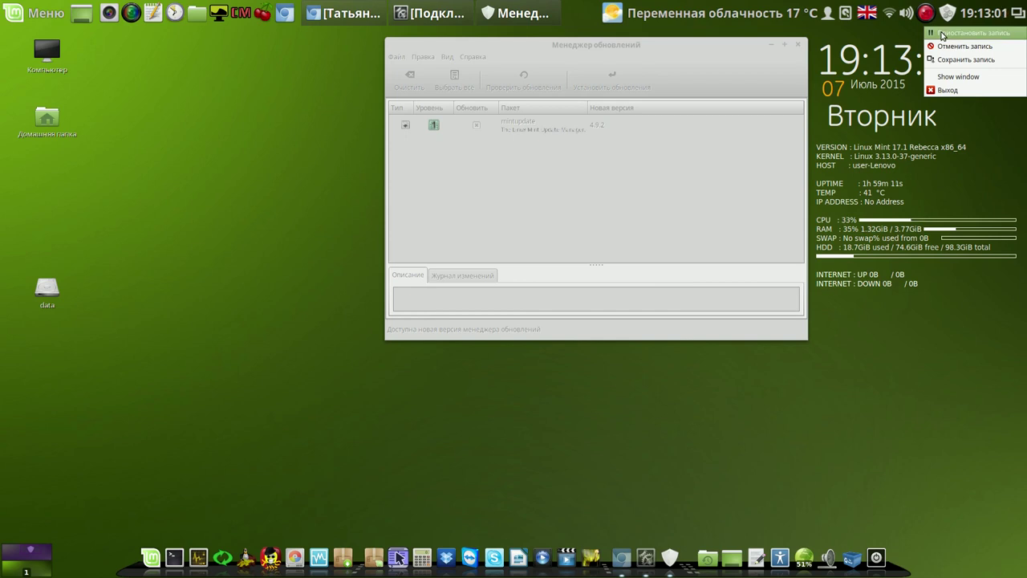
click(942, 33)
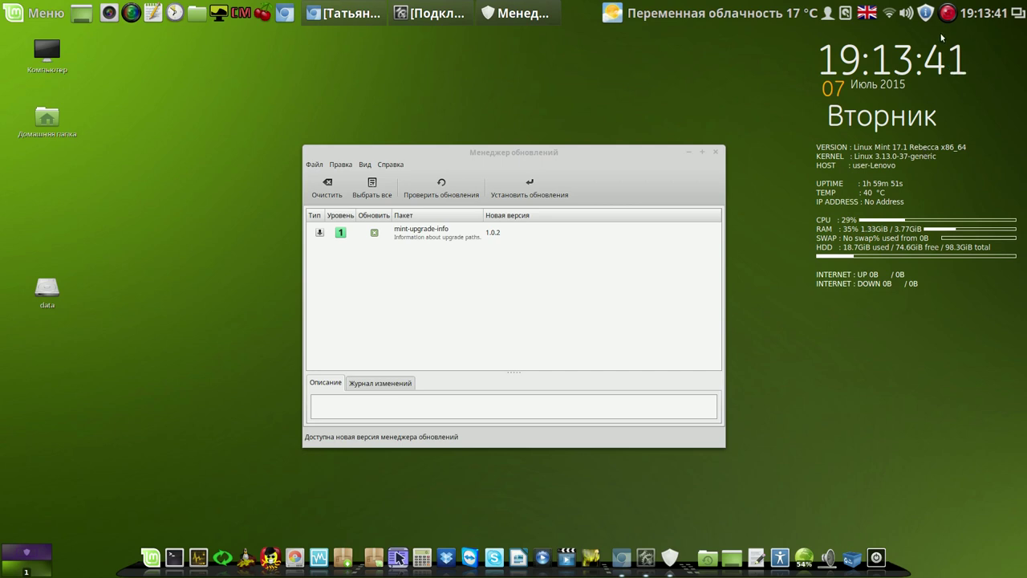
Step: Install the mint-upgrade-info 1.0.2 update, authenticating with the account password
click(550, 192)
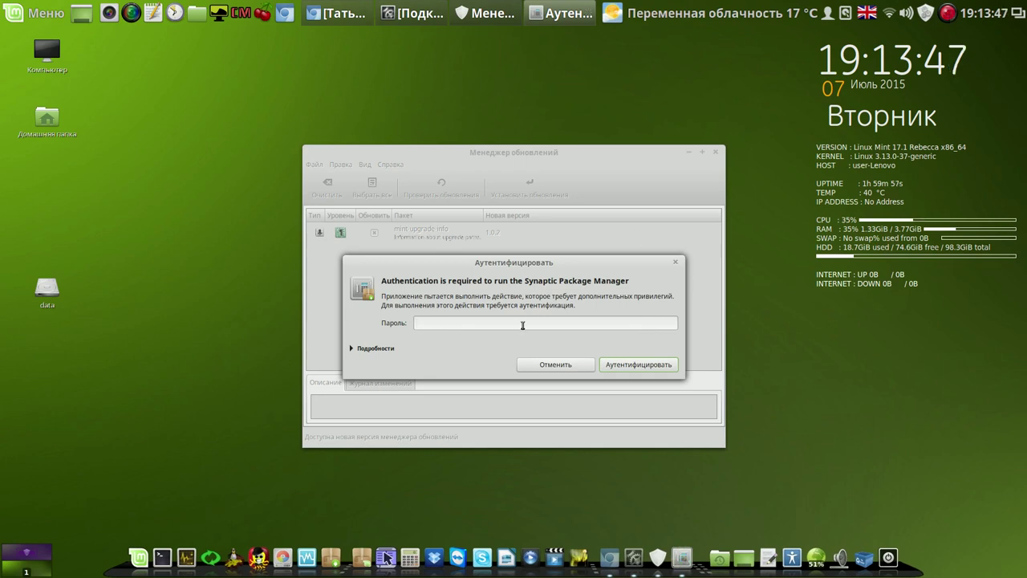
text(****)
key(Return)
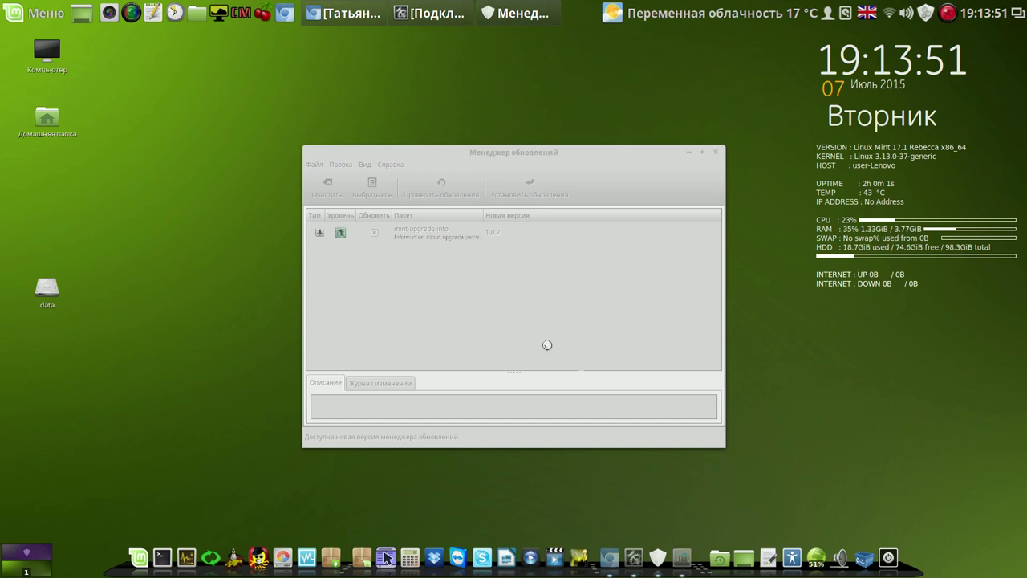
click(947, 13)
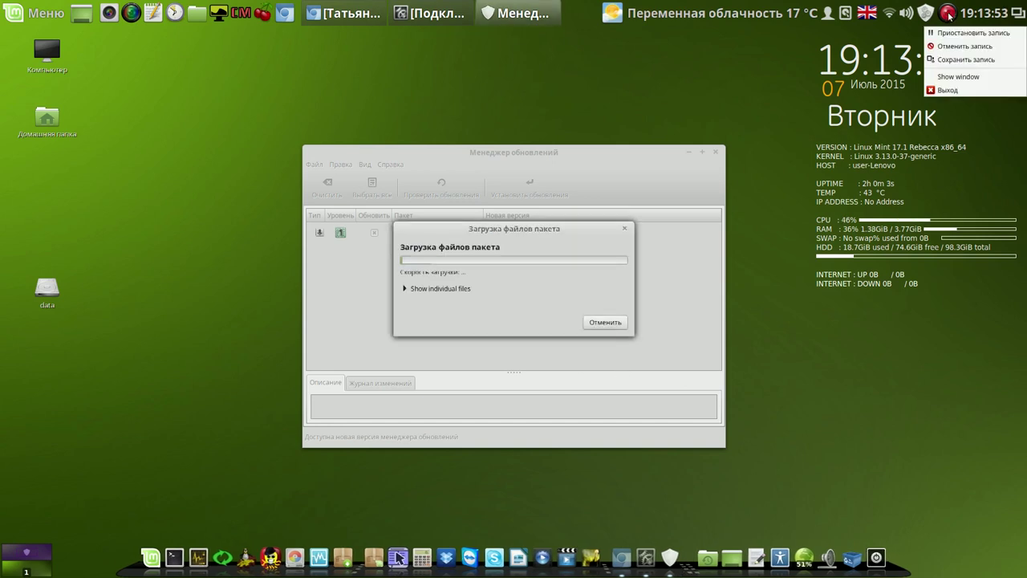
click(956, 34)
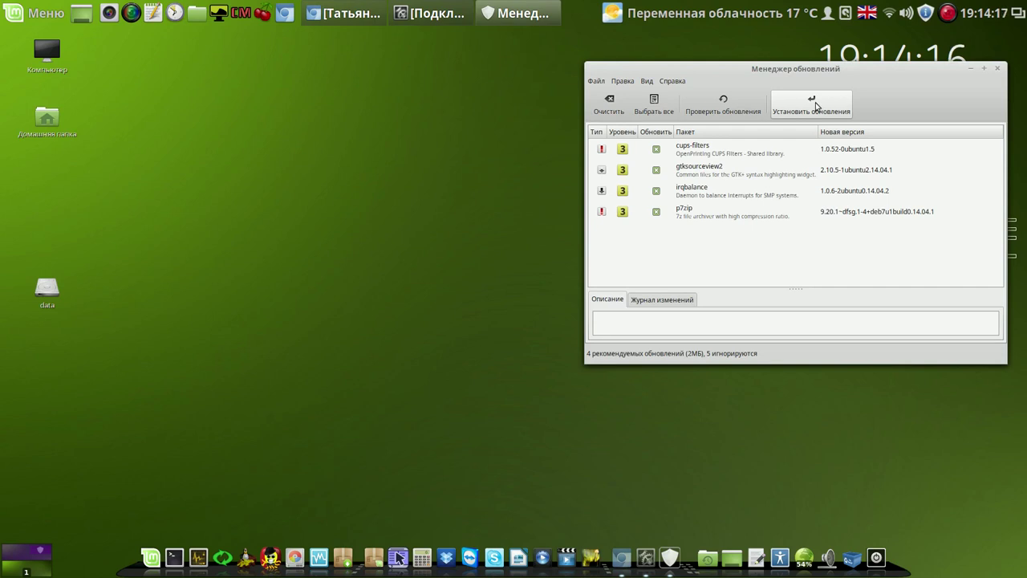
Step: Install the cups-filters, gtksourceview2, irqbalance and p7zip updates, authenticating with the account password
click(814, 106)
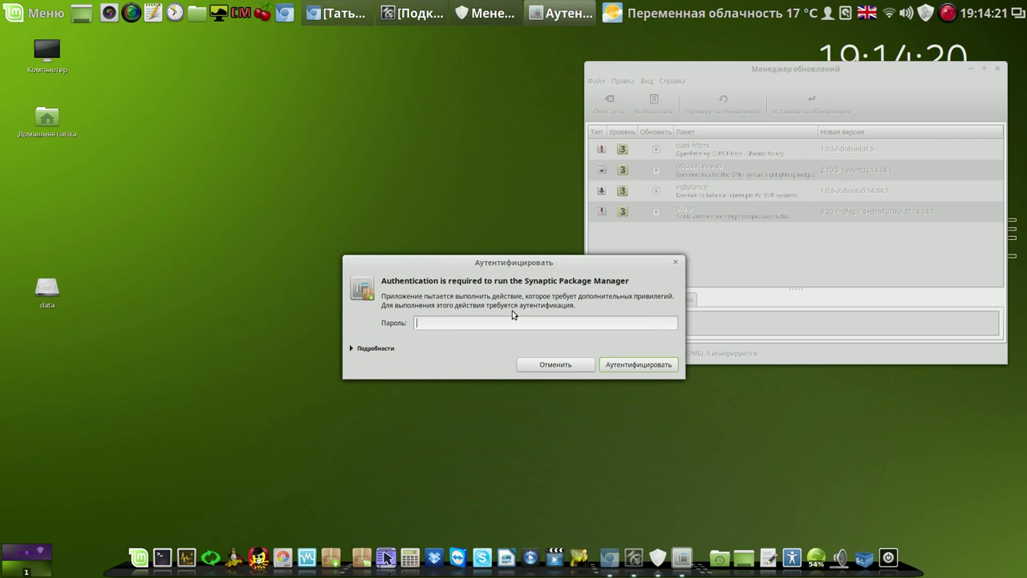
text(••••)
key(Return)
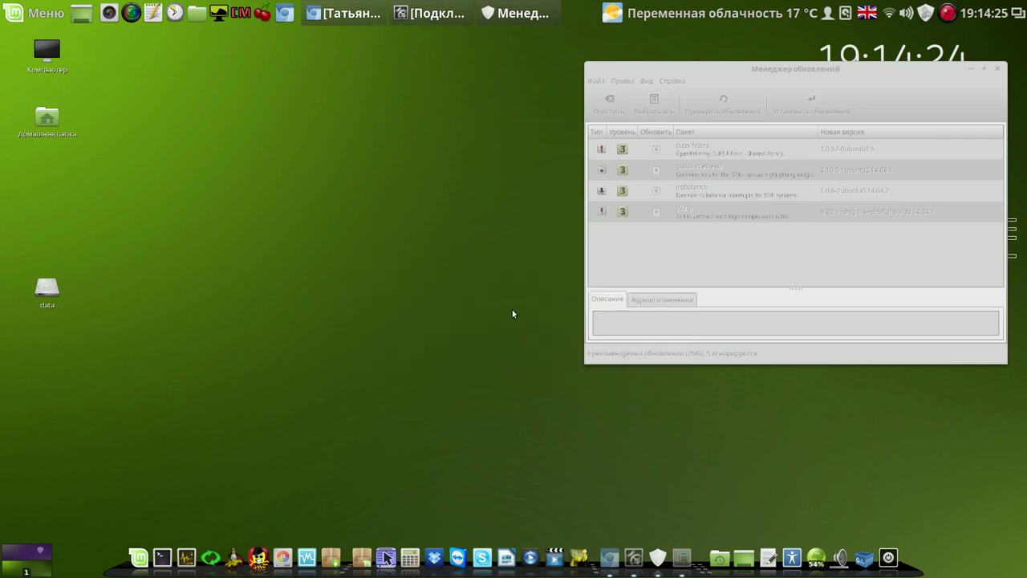
right_click(947, 14)
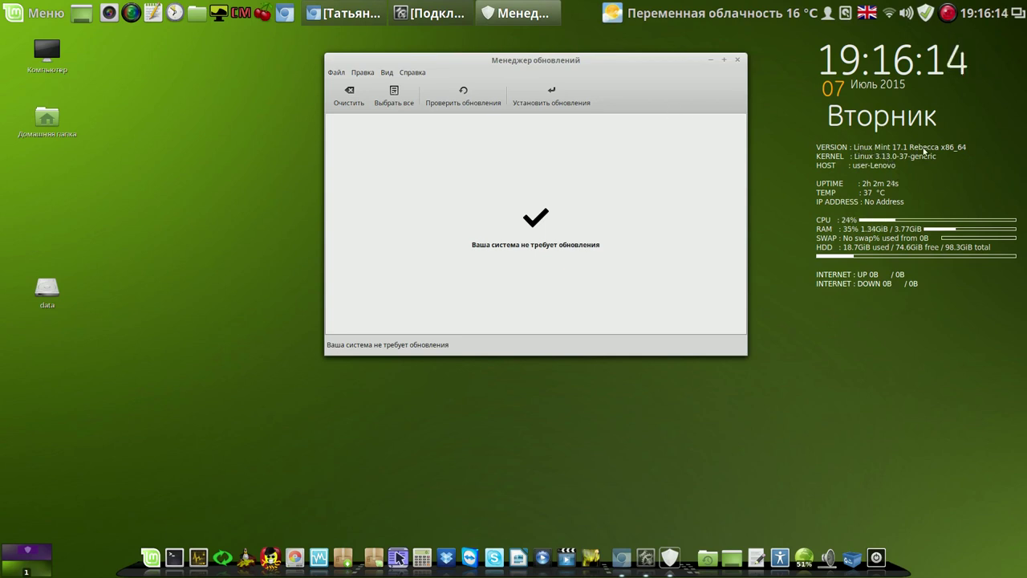
Step: Start the upgrade to Linux Mint 17.2 Rafaela and advance past the introduction, release notes and new features to the requirements page
click(337, 74)
mouse_move(359, 75)
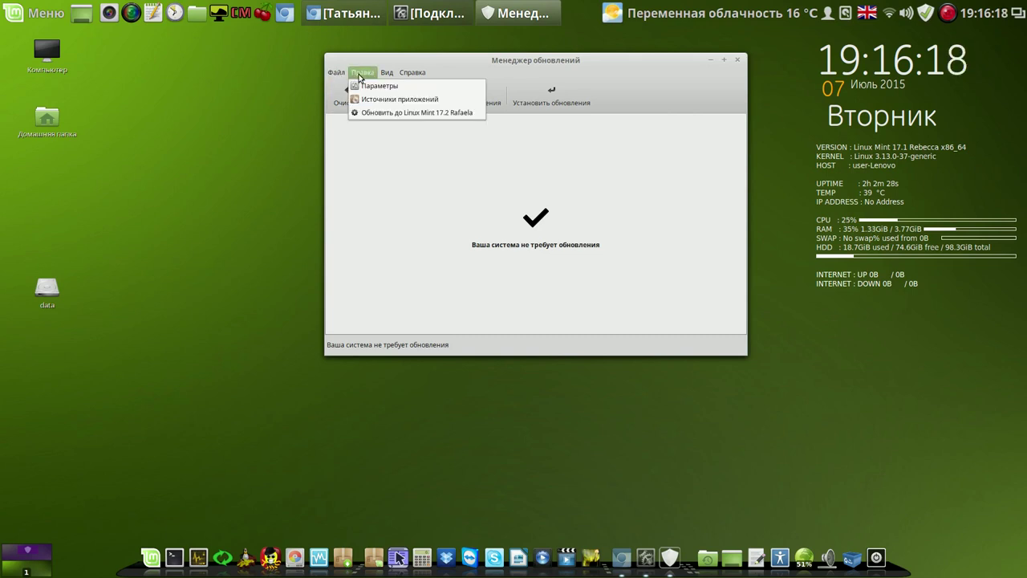
click(415, 113)
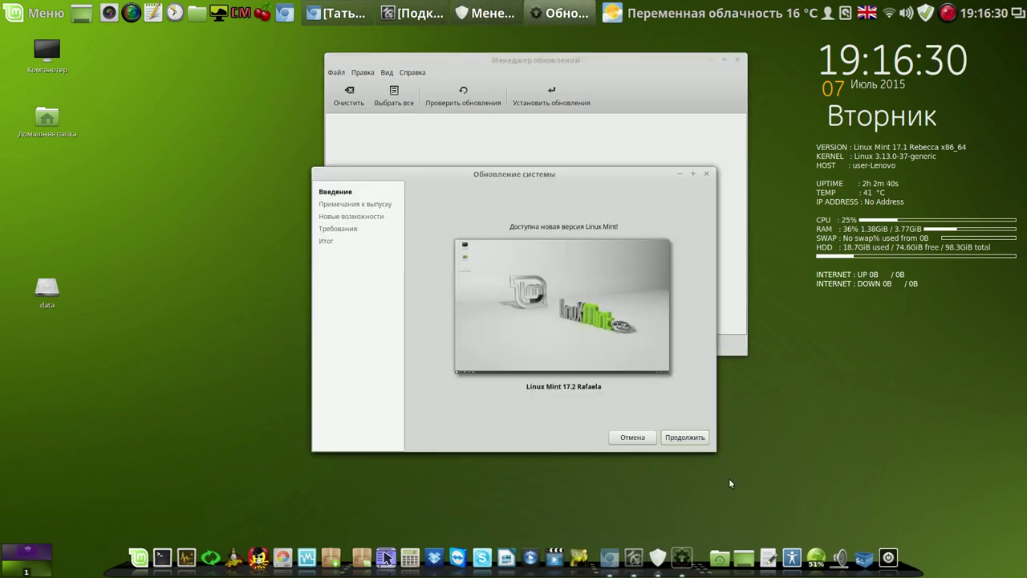
click(685, 437)
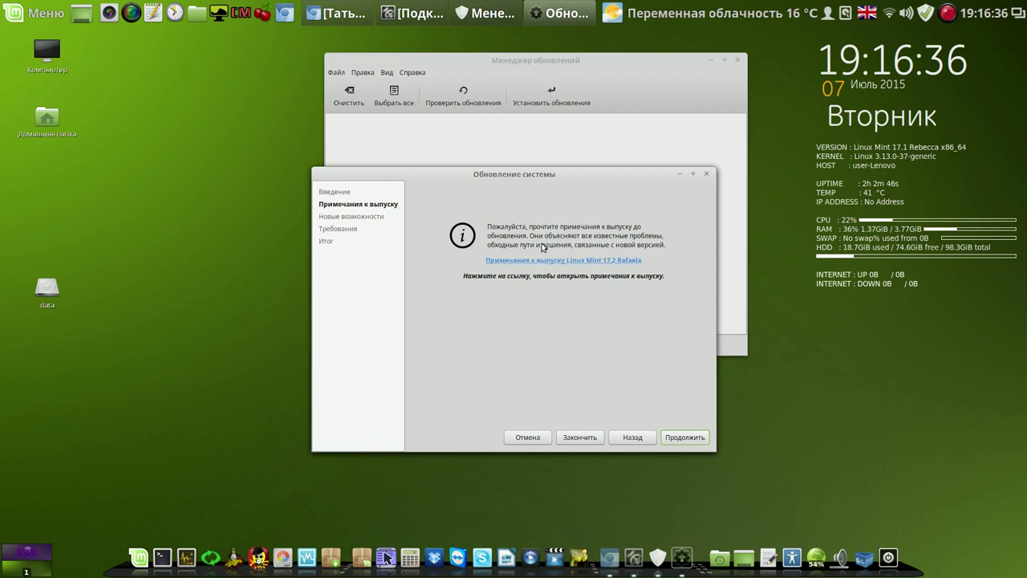
click(683, 440)
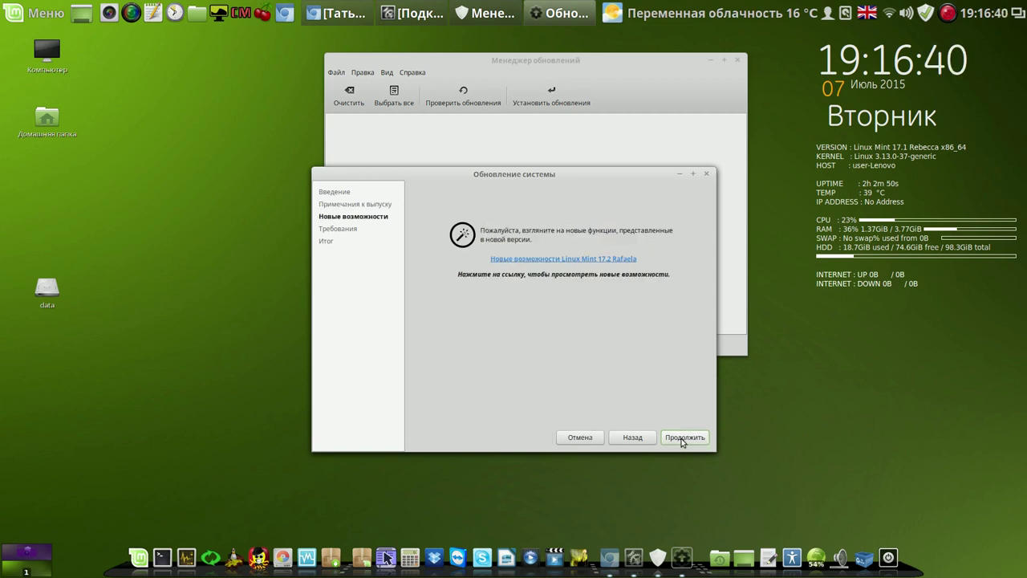
click(682, 439)
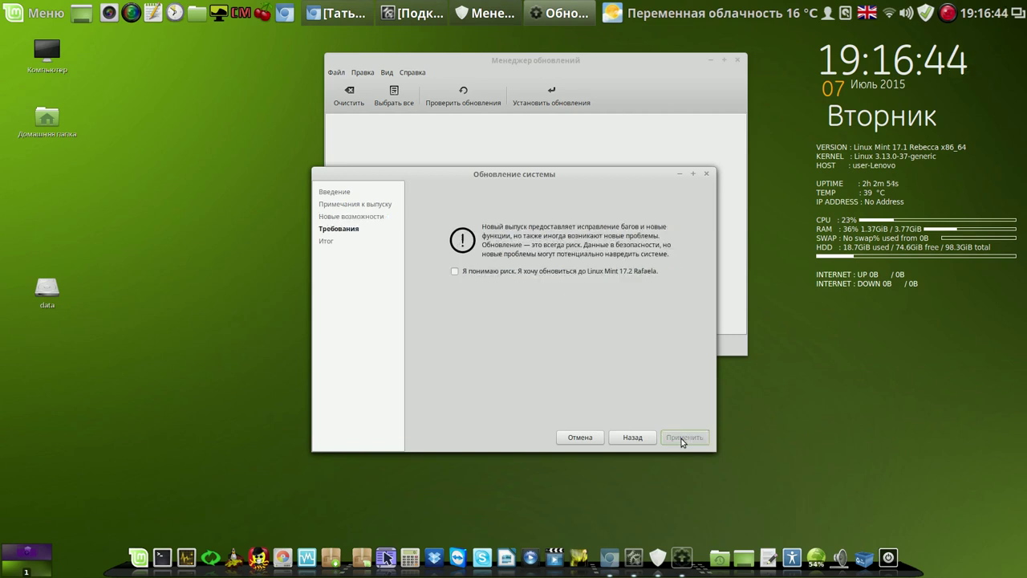
Step: Accept the upgrade risk and apply the upgrade to Linux Mint 17.2 Rafaela, authenticating with the account password
click(455, 271)
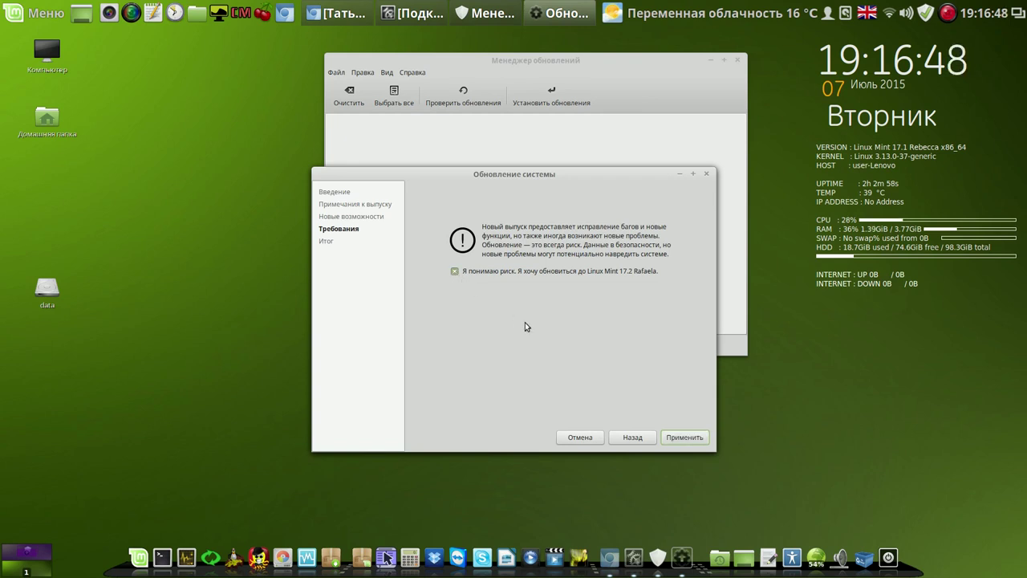
click(686, 438)
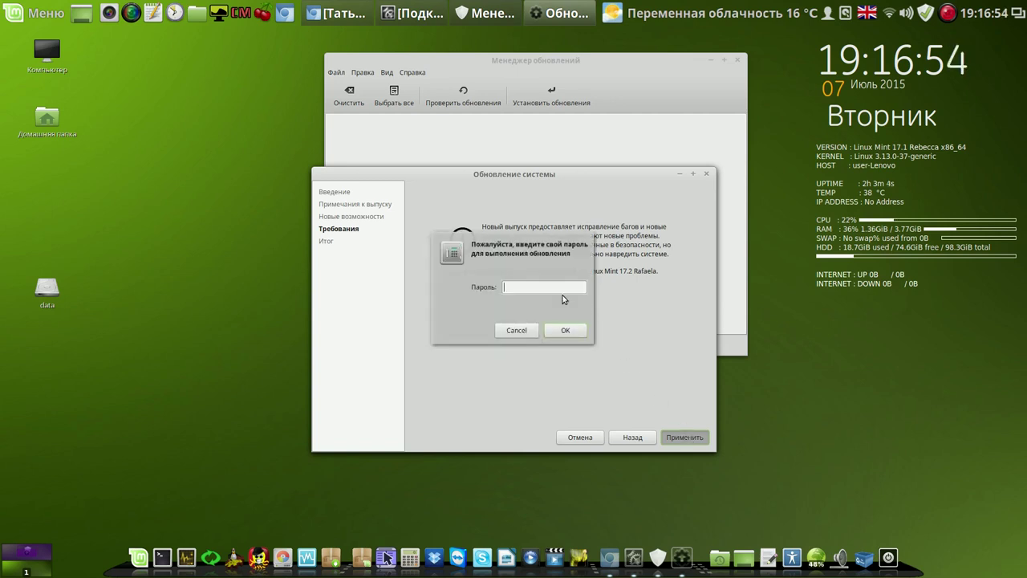
text(***)
click(569, 329)
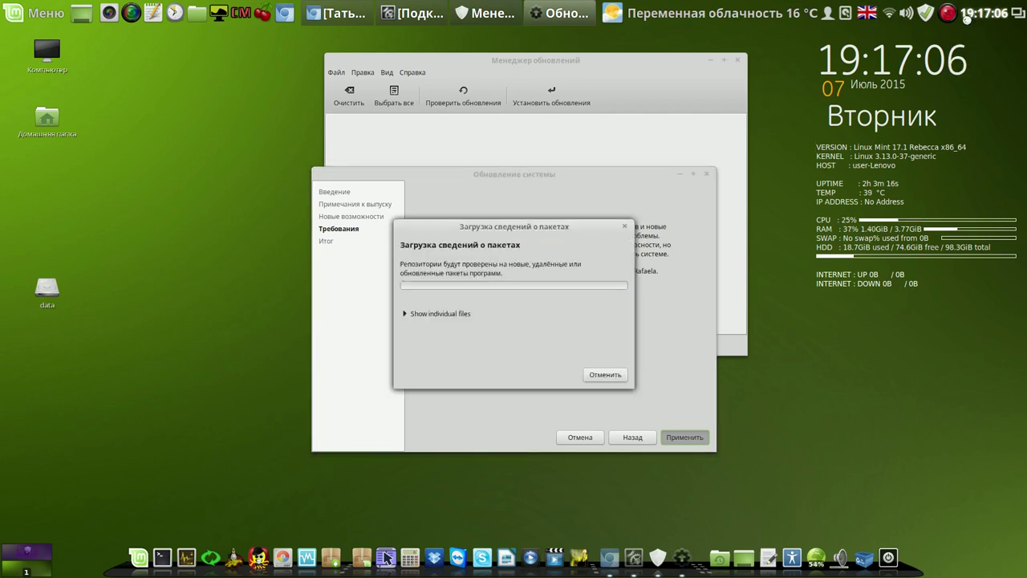
click(949, 13)
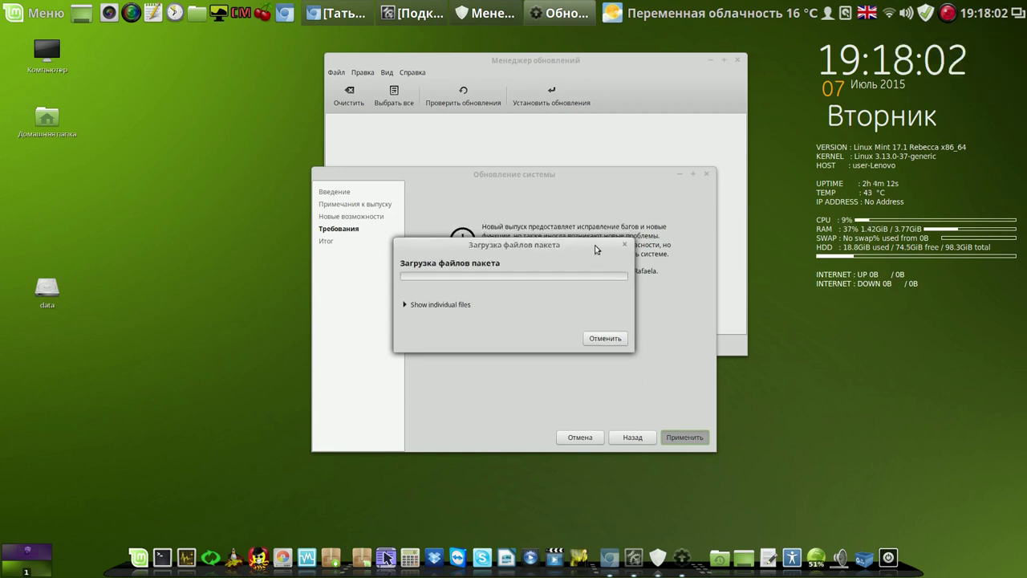
drag(588, 275, 562, 346)
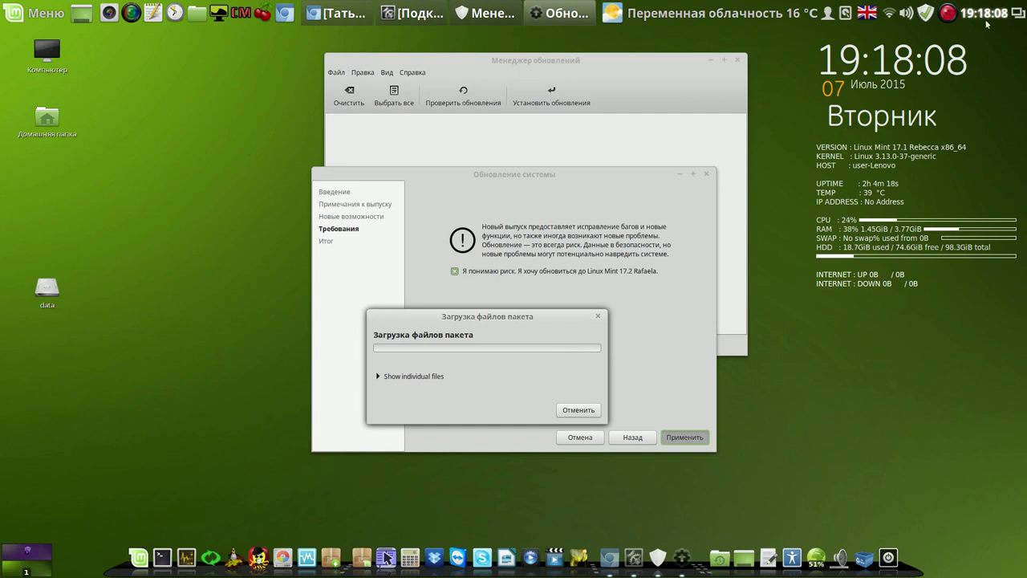
click(947, 13)
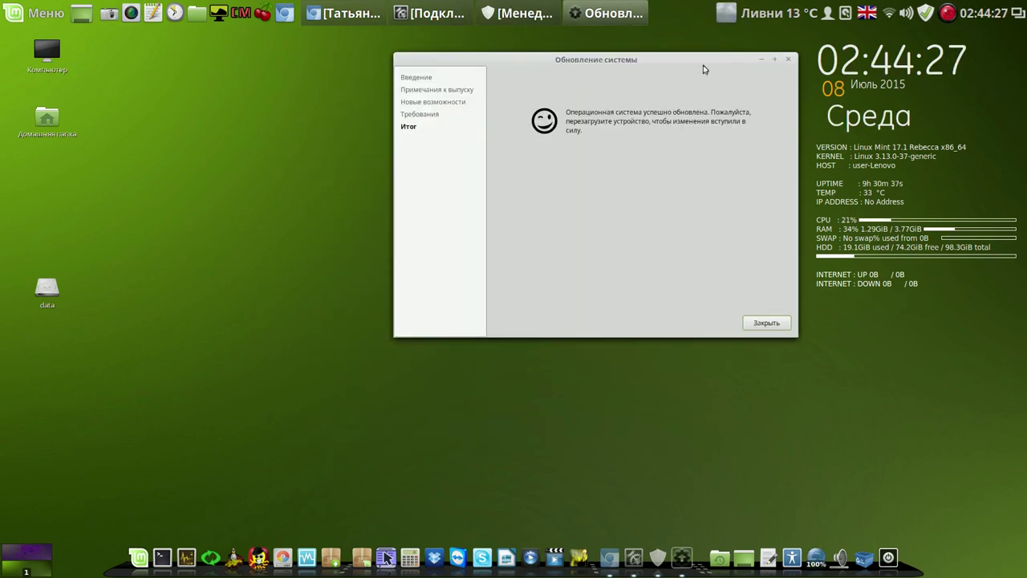
drag(706, 64, 570, 75)
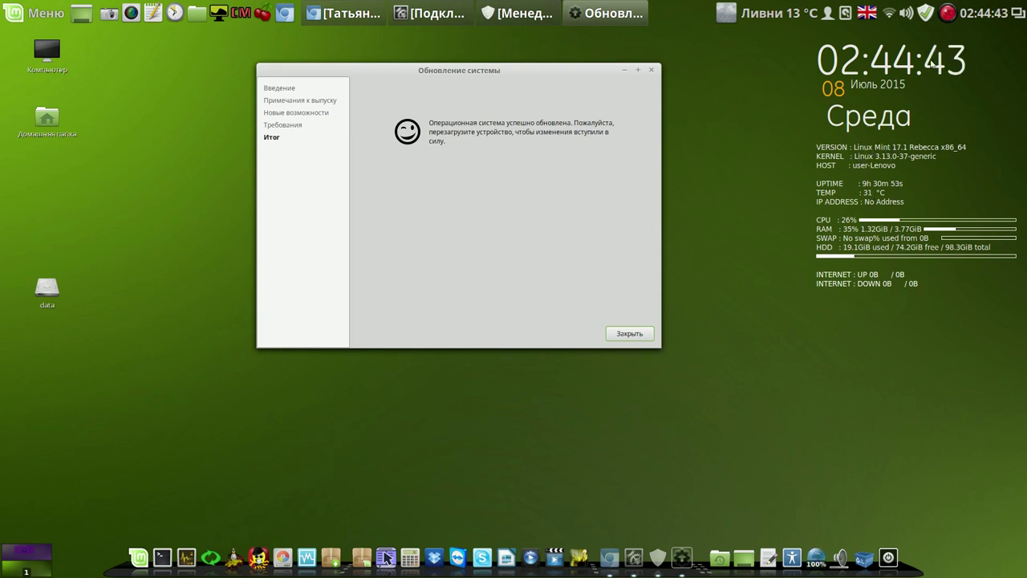
click(949, 13)
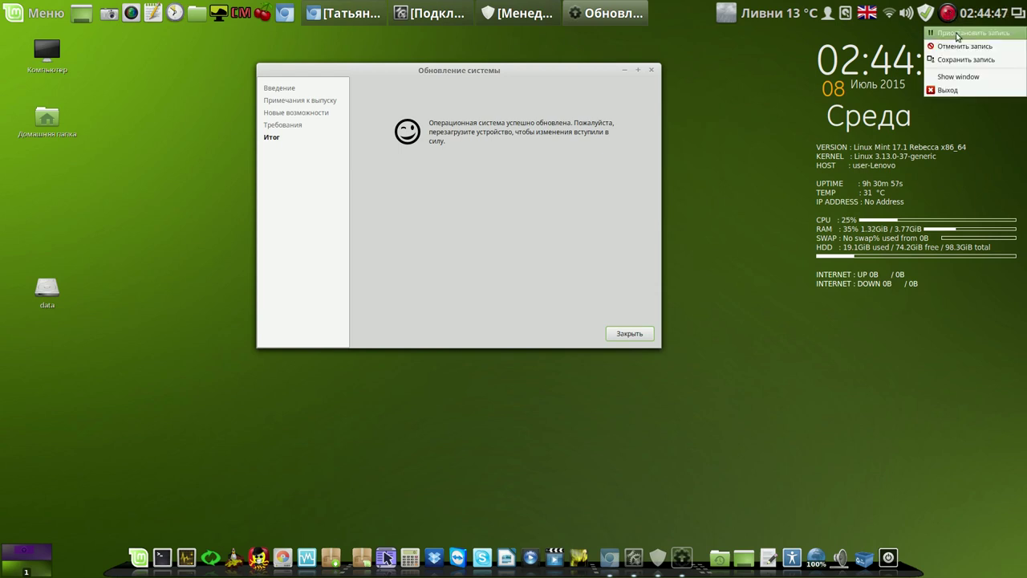
click(957, 34)
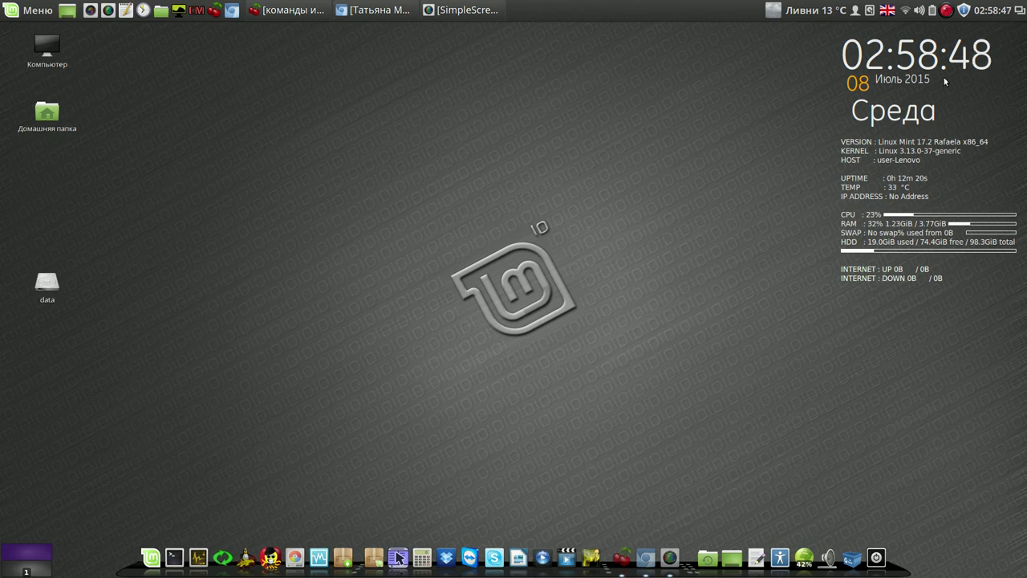
Step: Open the Update Manager and refresh its list of available updates
click(964, 11)
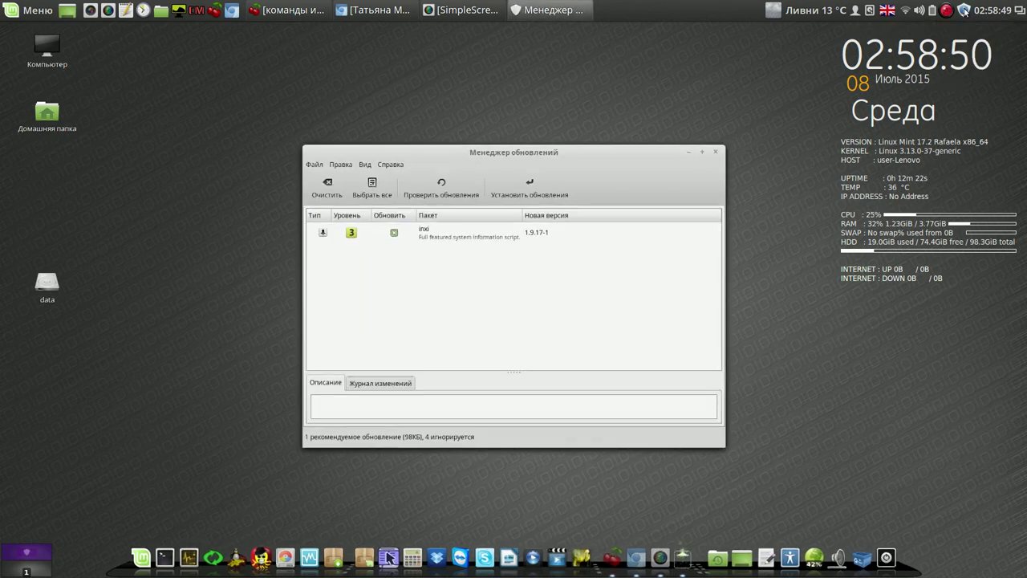
drag(636, 157, 596, 72)
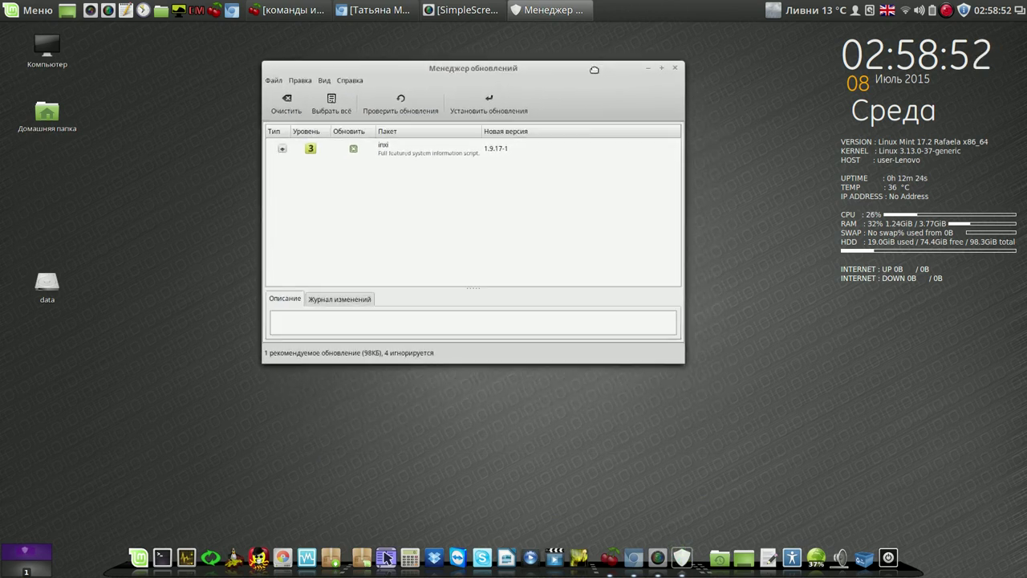
click(418, 106)
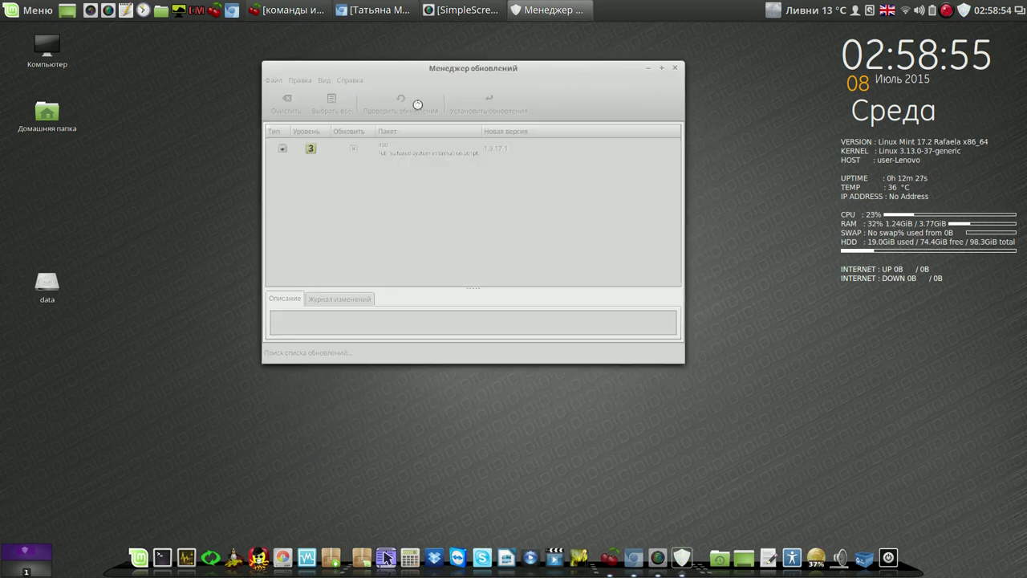
right_click(947, 11)
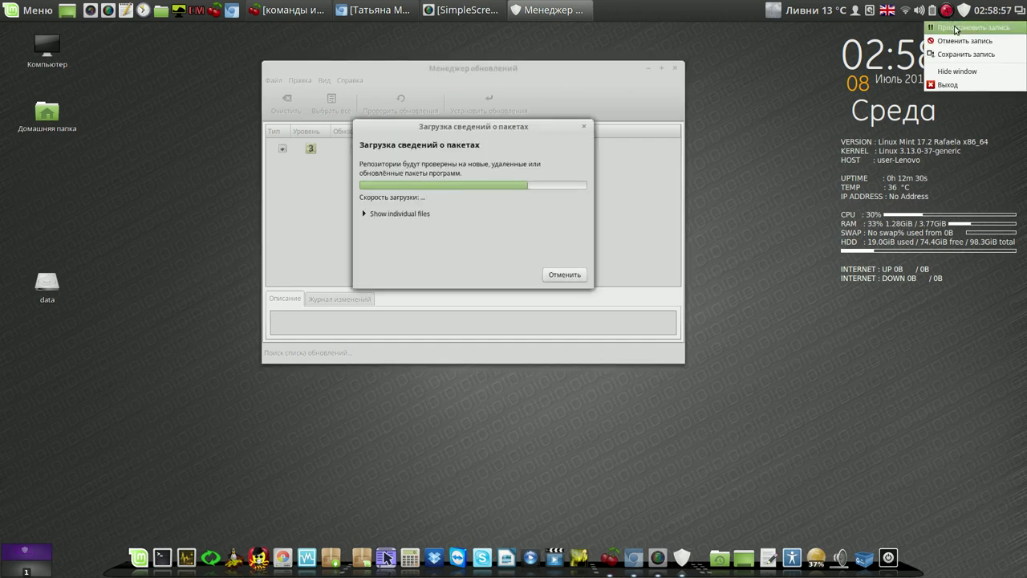
click(956, 30)
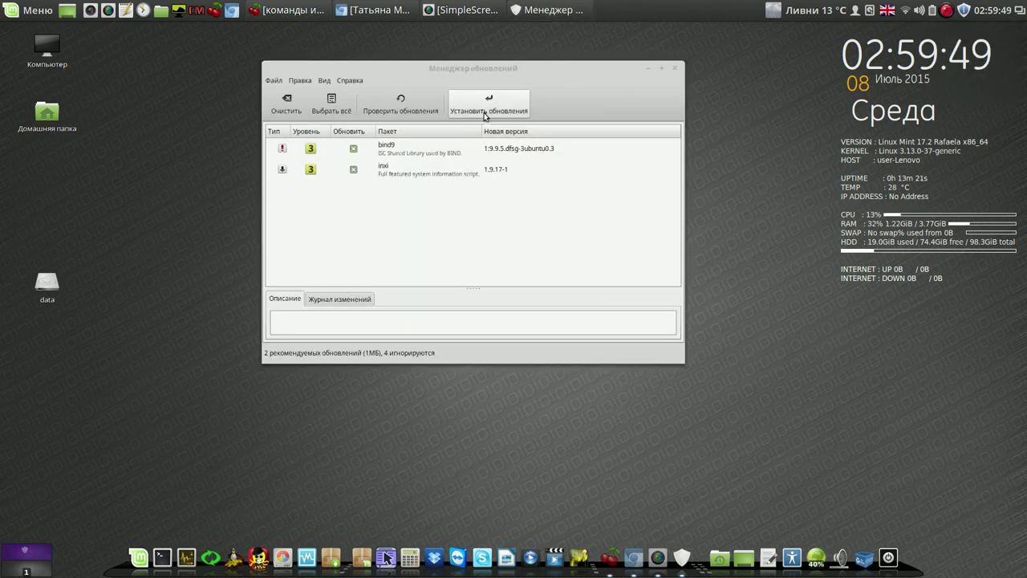
Step: Install the bind9 and inxi updates, authenticating with the account password, and close the Update Manager
click(491, 107)
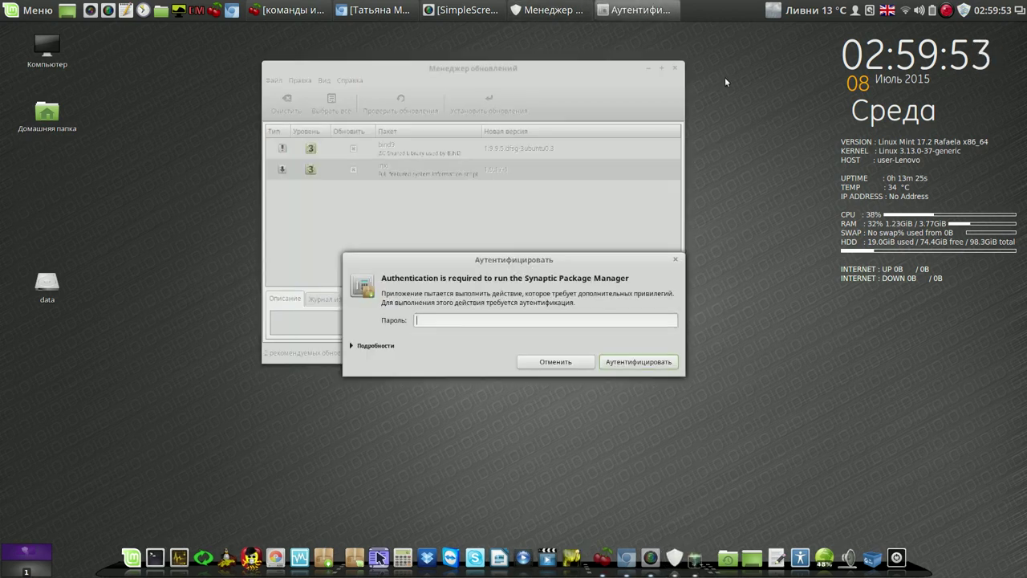
text(••••)
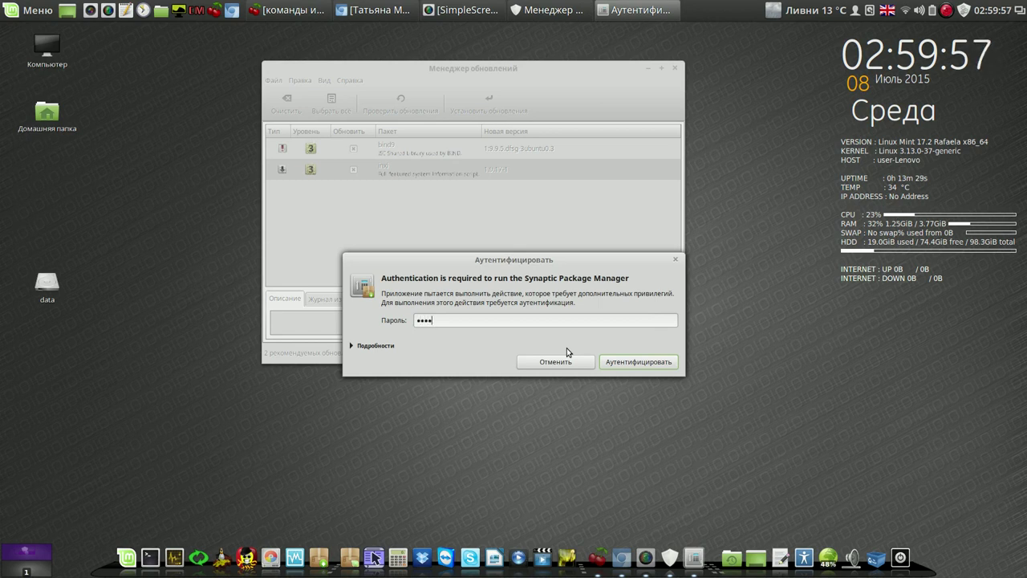
key(Return)
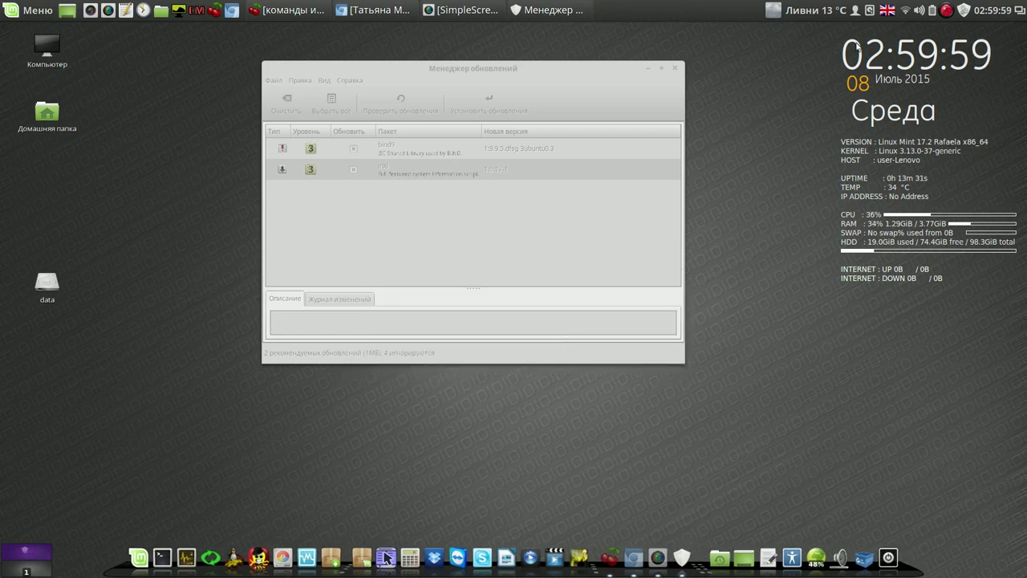
right_click(946, 11)
click(960, 27)
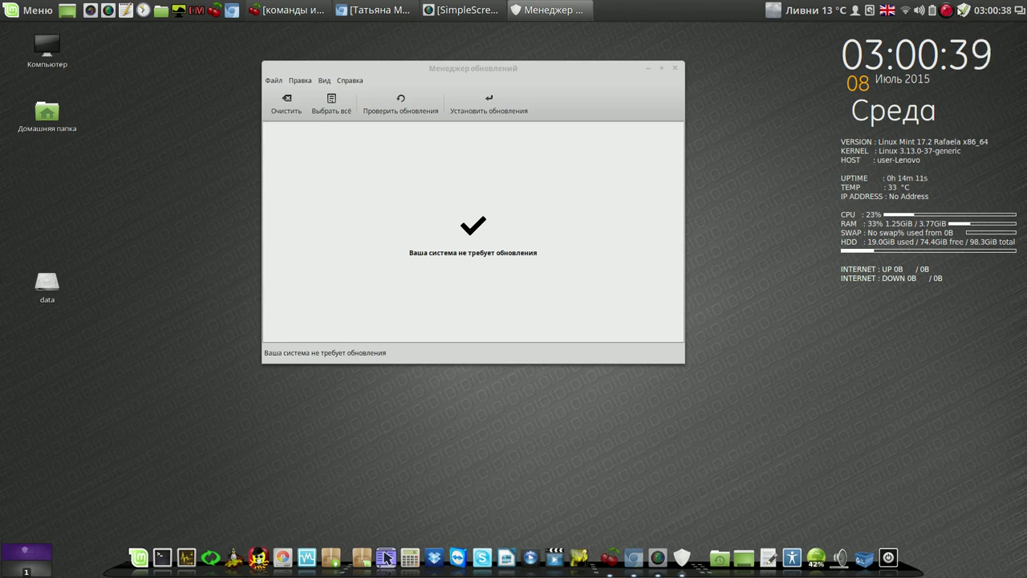
click(674, 69)
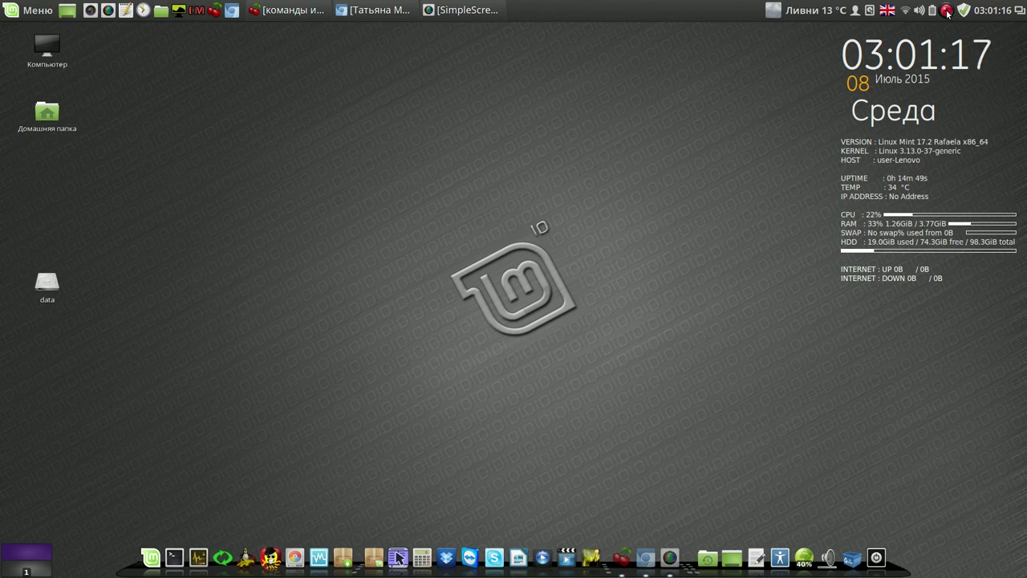
right_click(946, 10)
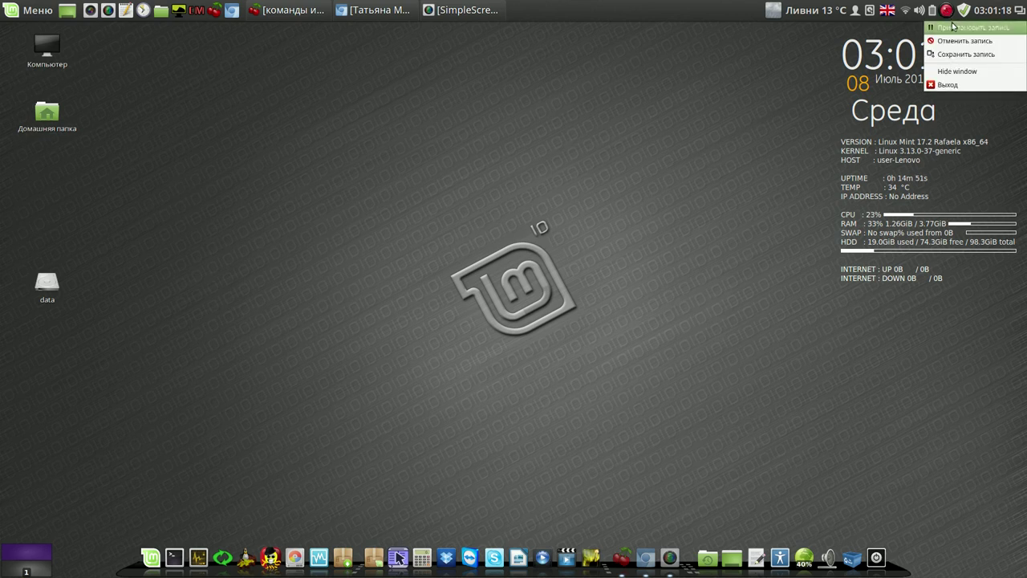
click(954, 28)
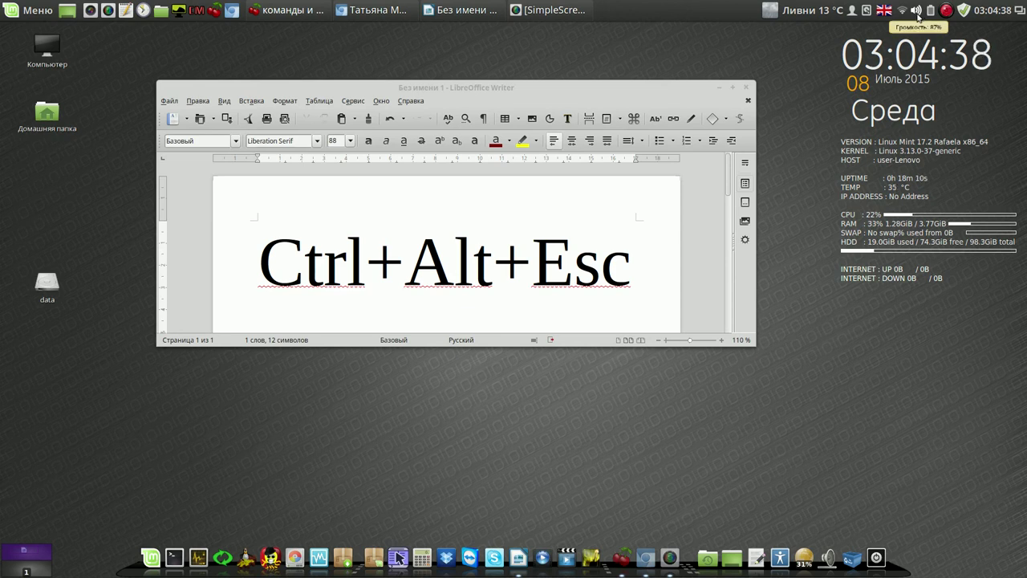
Step: Restart the Cinnamon desktop shell while the LibreOffice Writer document stays open
mouse_move(649, 94)
mouse_down()
mouse_move(648, 69)
mouse_move(664, 91)
mouse_up()
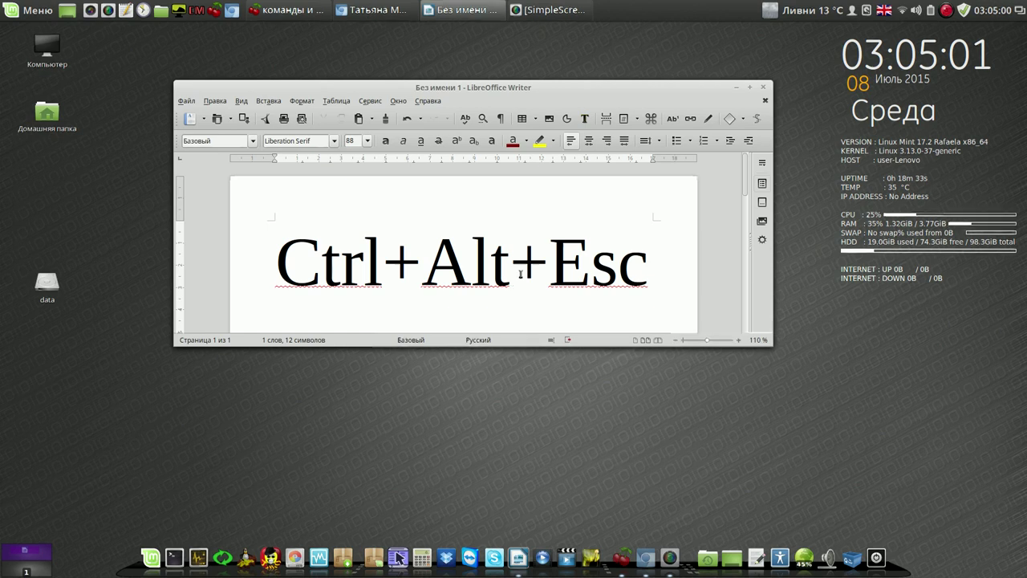
key(ctrl+alt+Escape)
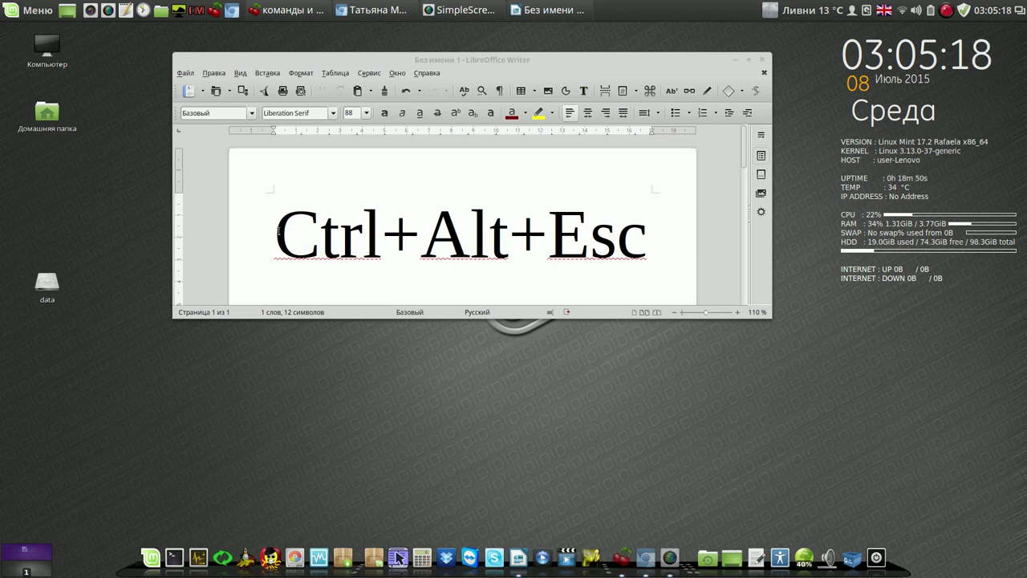
drag(278, 231, 661, 240)
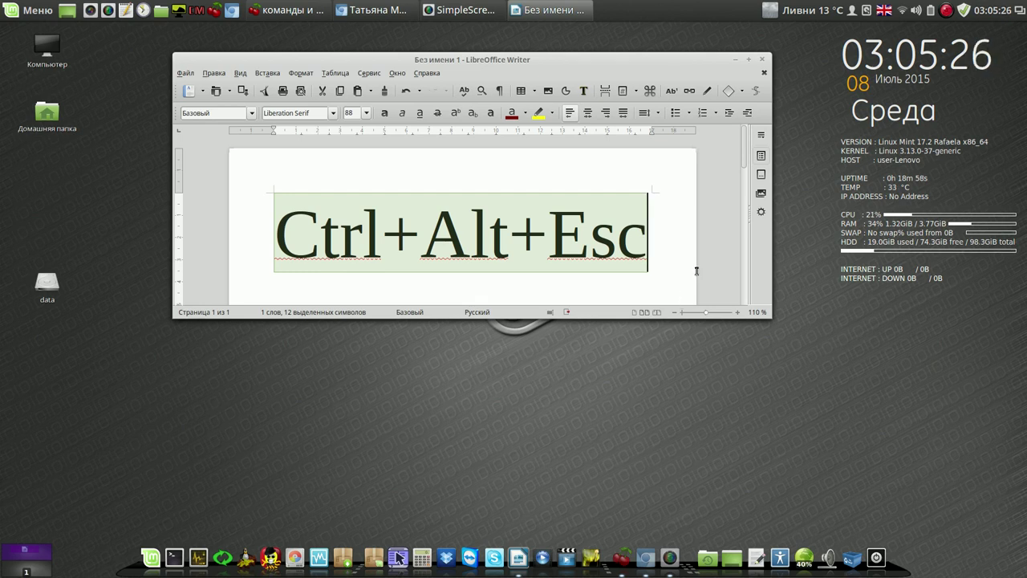
click(546, 181)
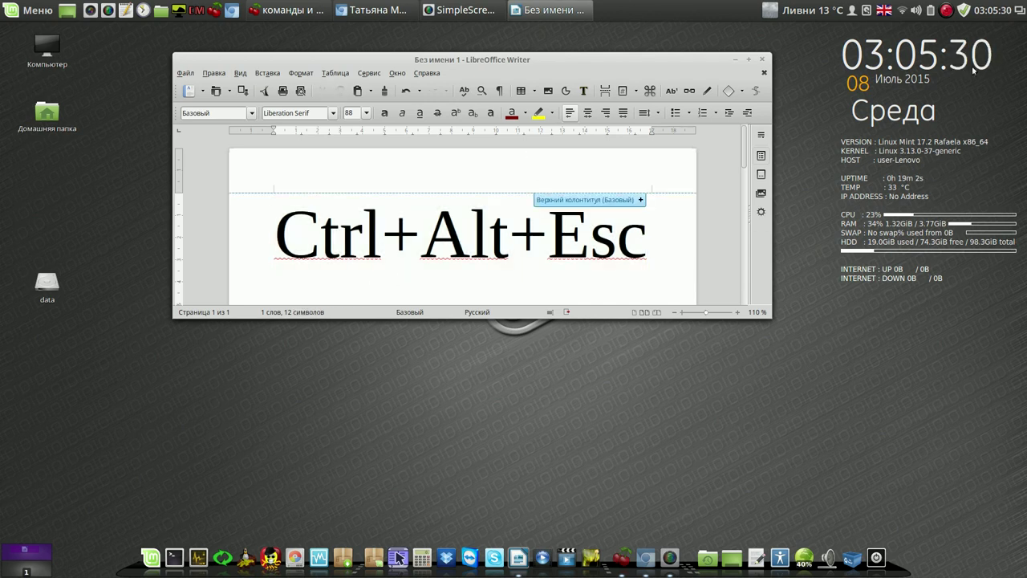
click(947, 10)
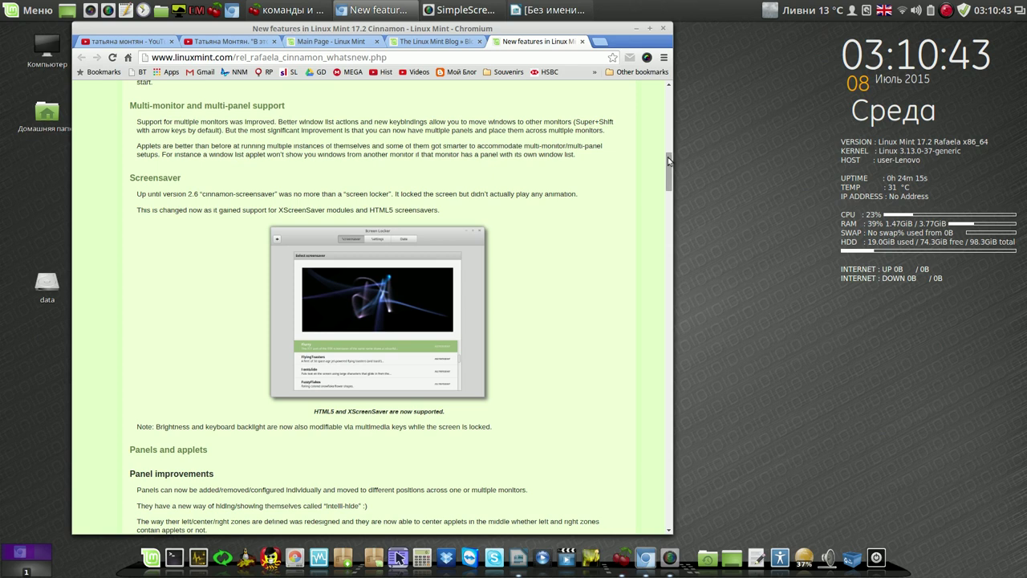
Step: Read the Linux Mint 17.2 Cinnamon new features page in Chromium, from the Screensaver section down to Nemo improvements
drag(669, 161, 669, 168)
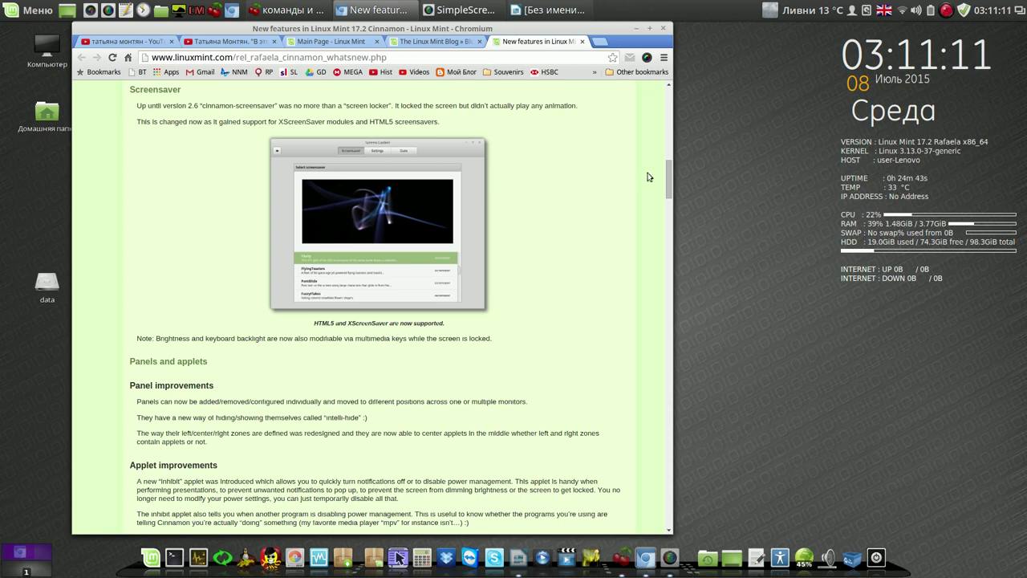
drag(669, 172, 674, 195)
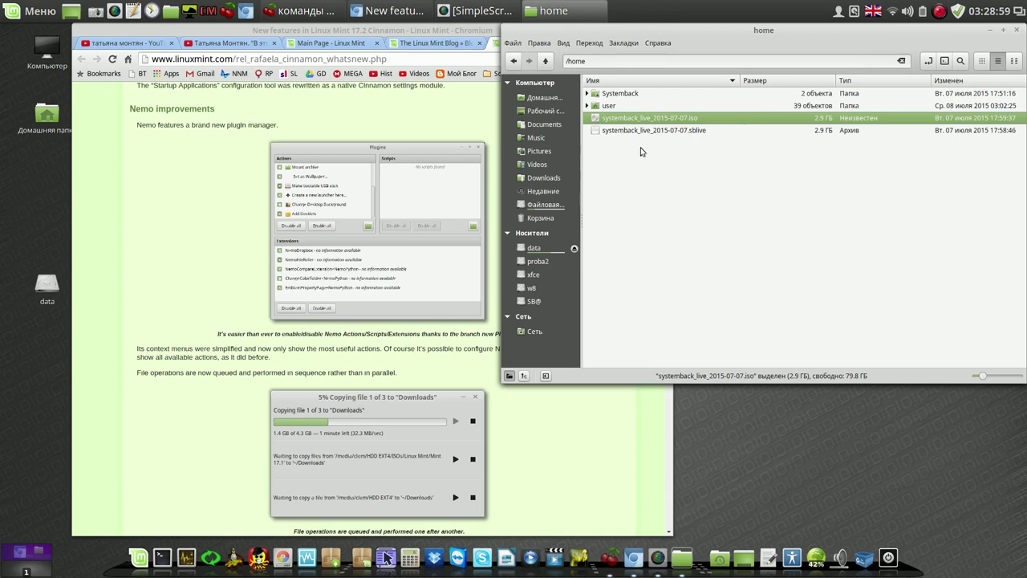
Step: Examine the file manager's preferences for views, behavior, display, list columns, preview and toolbar, and close them along with the home folder window
click(543, 44)
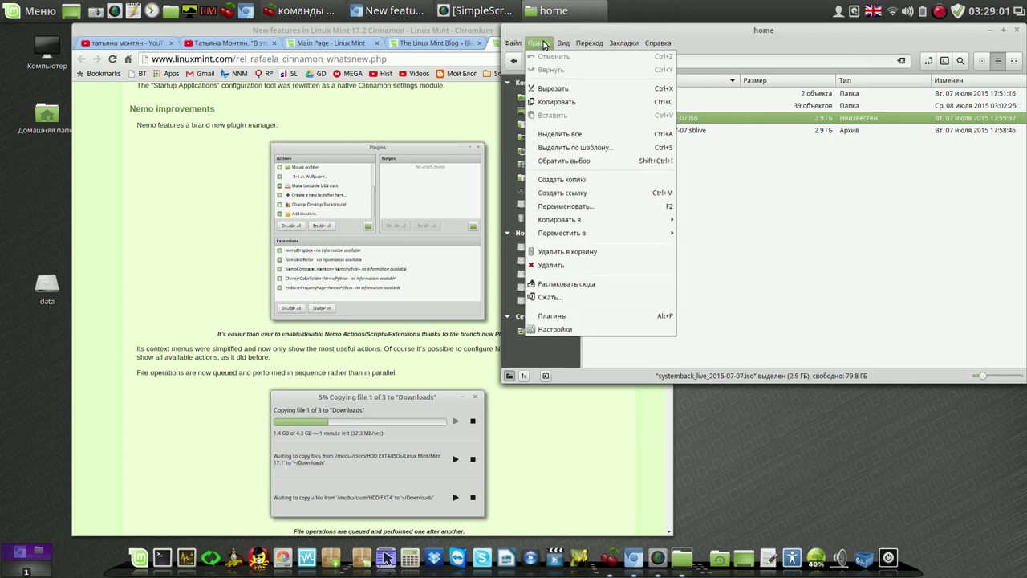
click(535, 329)
drag(661, 146, 696, 38)
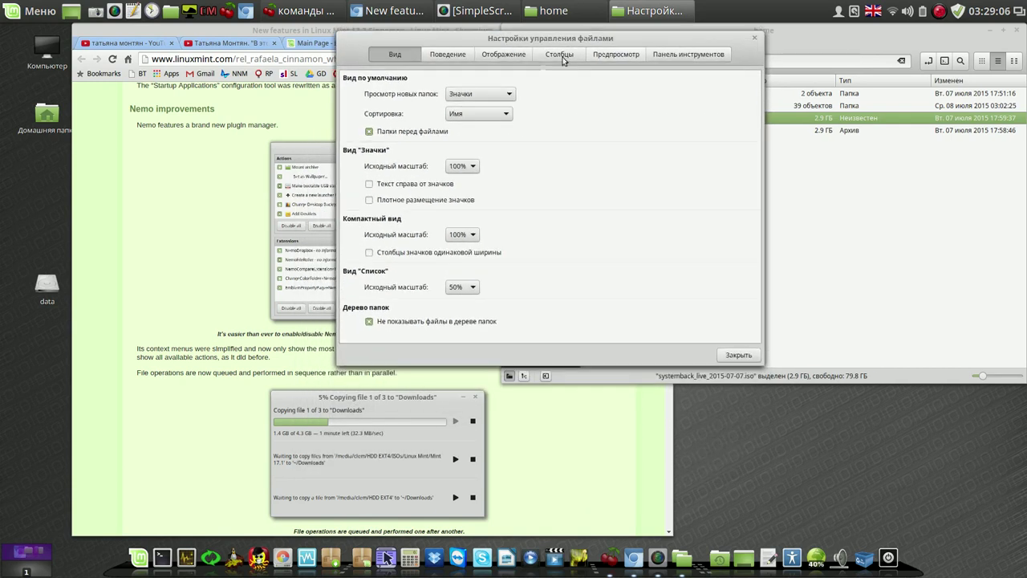
click(458, 60)
click(514, 58)
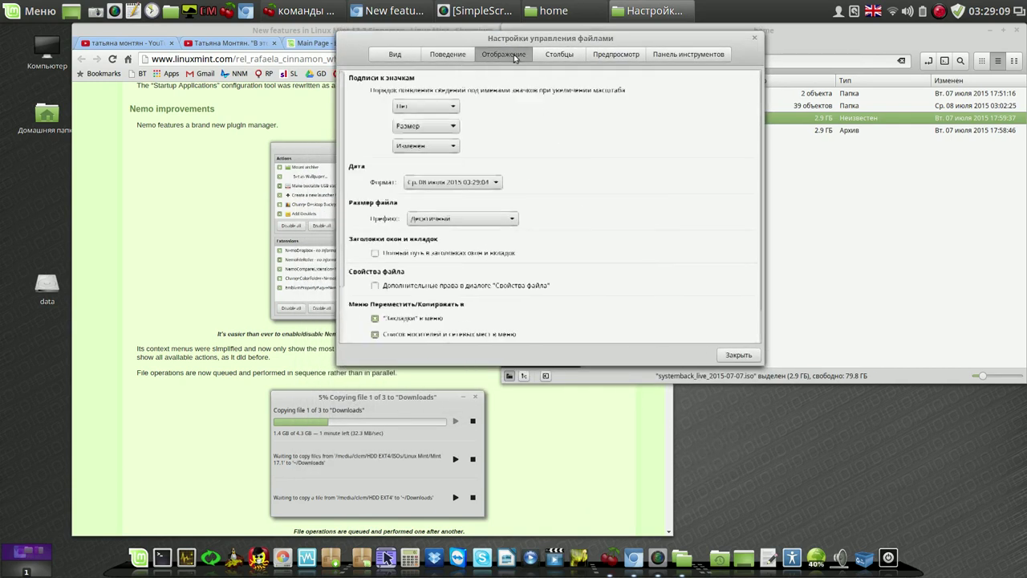
click(561, 56)
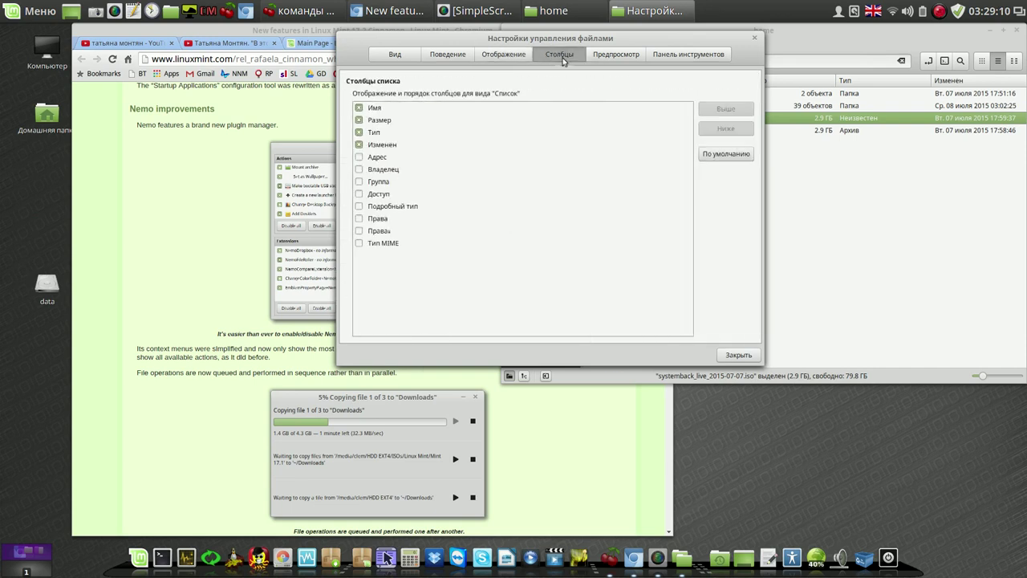
click(610, 58)
click(680, 56)
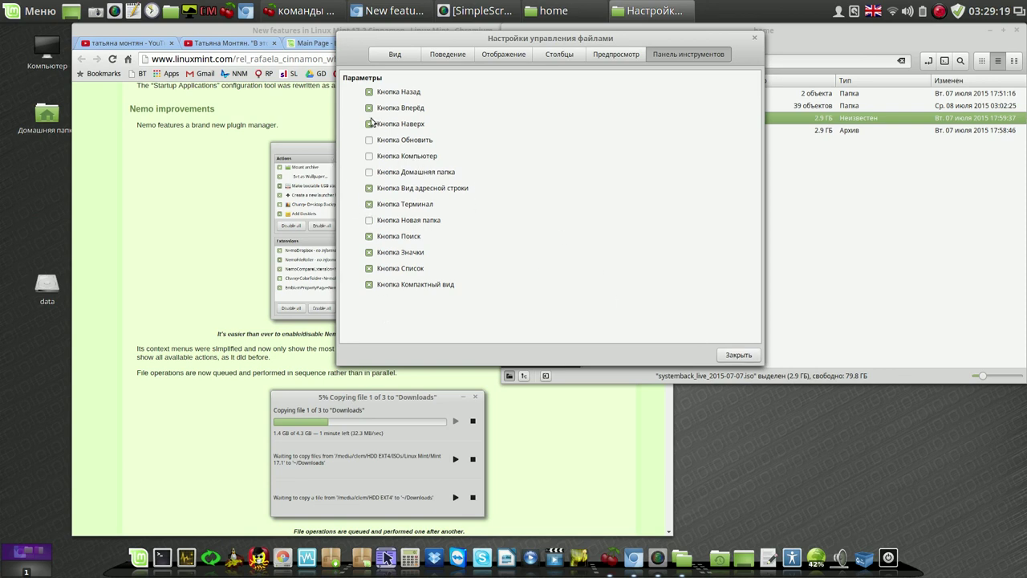
click(738, 355)
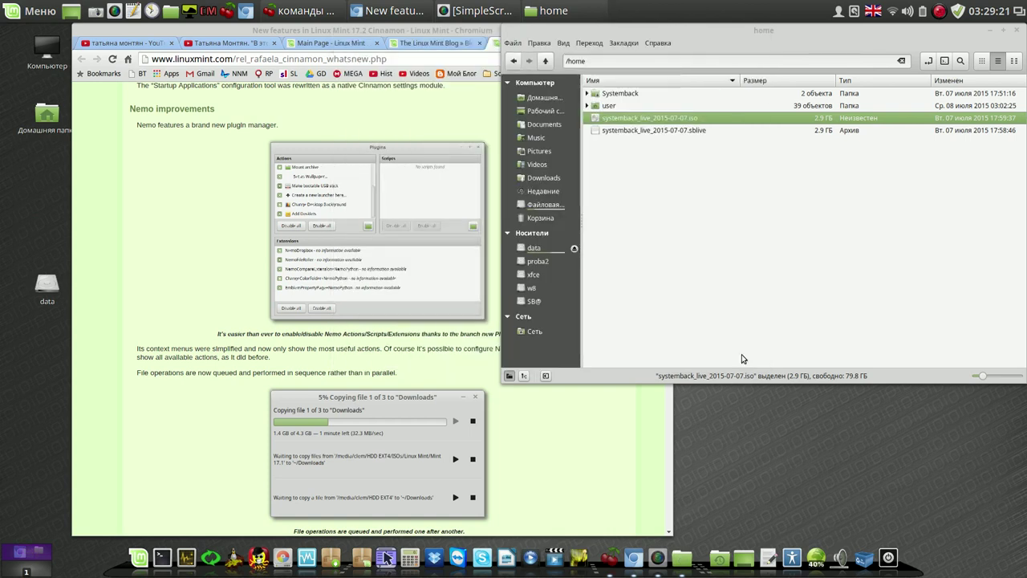
click(1016, 31)
click(940, 13)
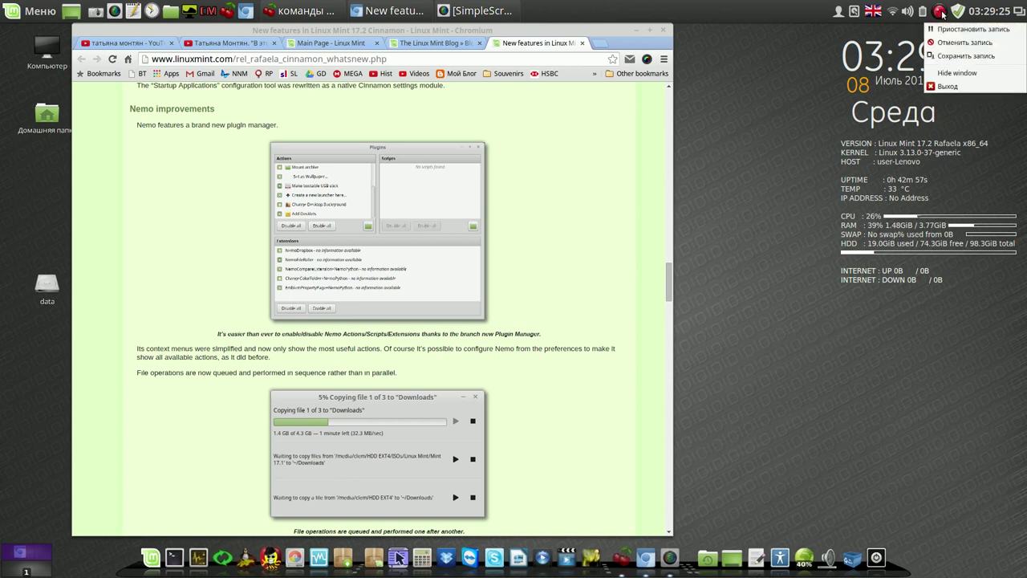
click(950, 30)
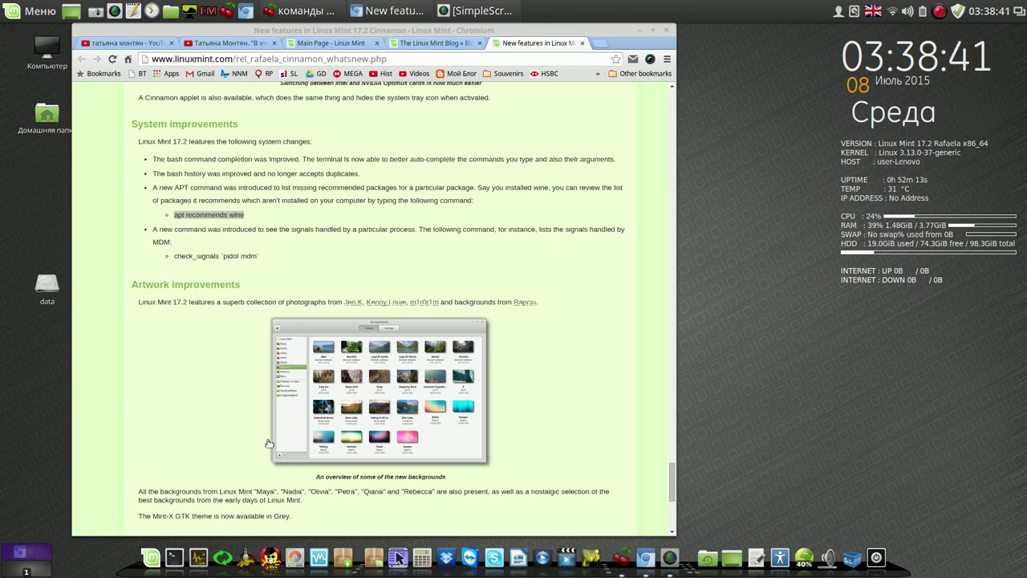
Step: Open a terminal beside the new features page and run apt recommends wine to review the missing recommended packages
click(175, 554)
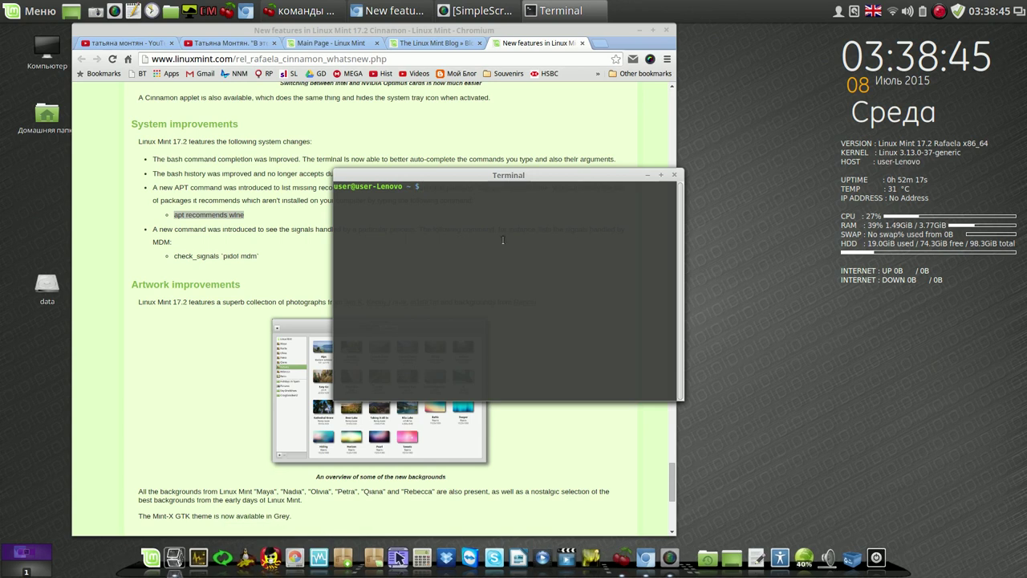
drag(605, 179, 755, 56)
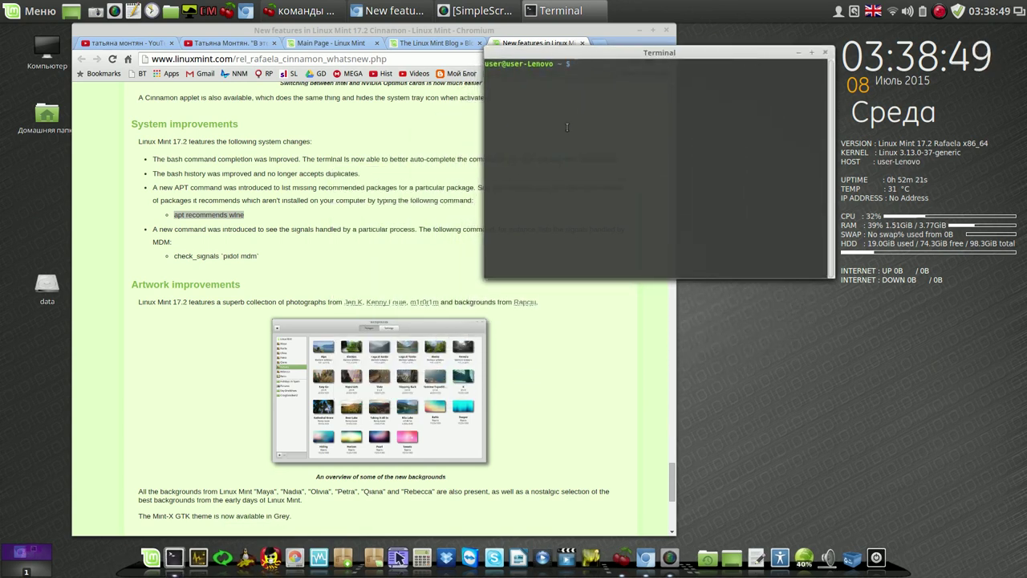
right_click(581, 65)
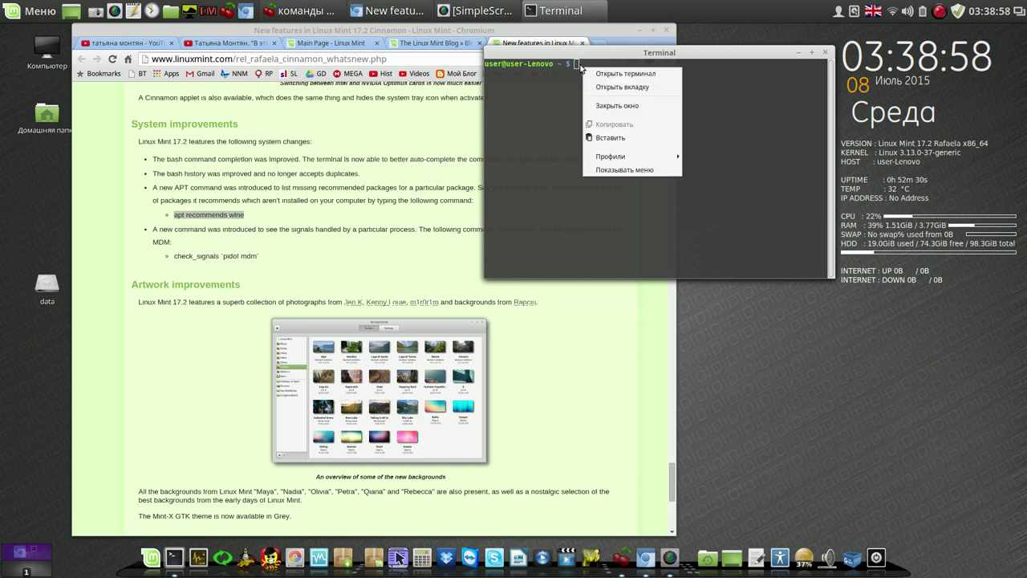
click(625, 136)
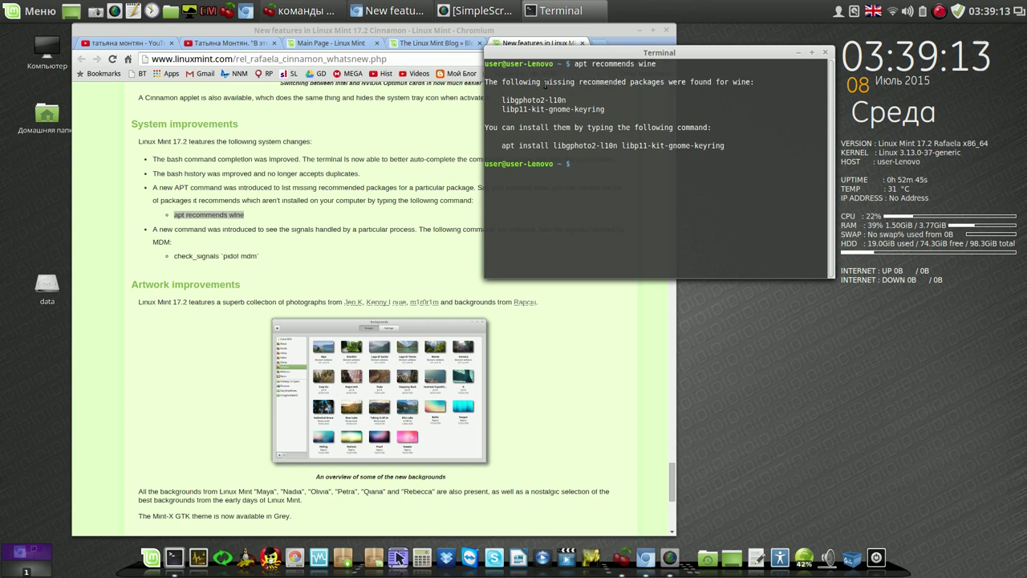
drag(503, 95, 618, 107)
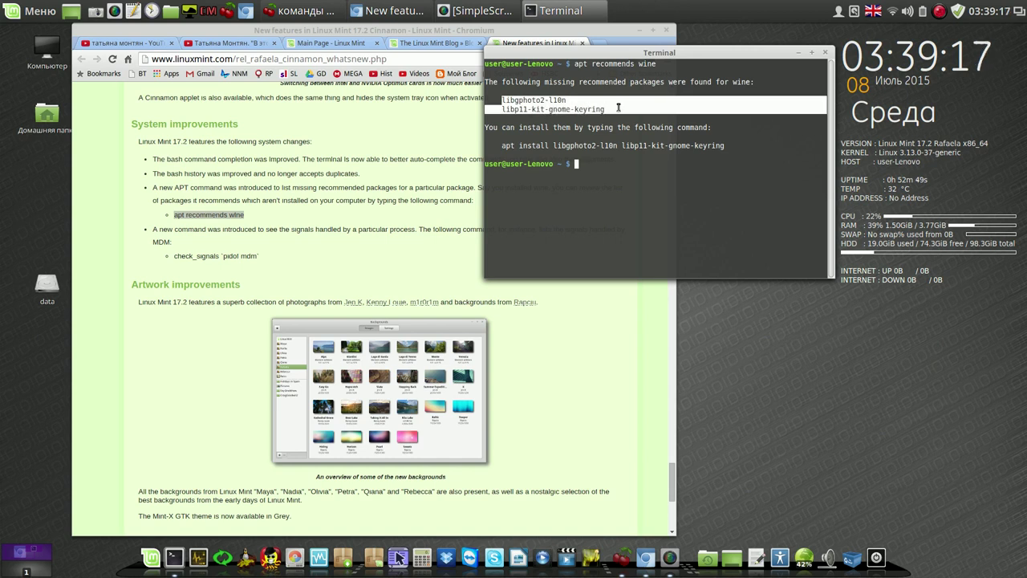
click(773, 121)
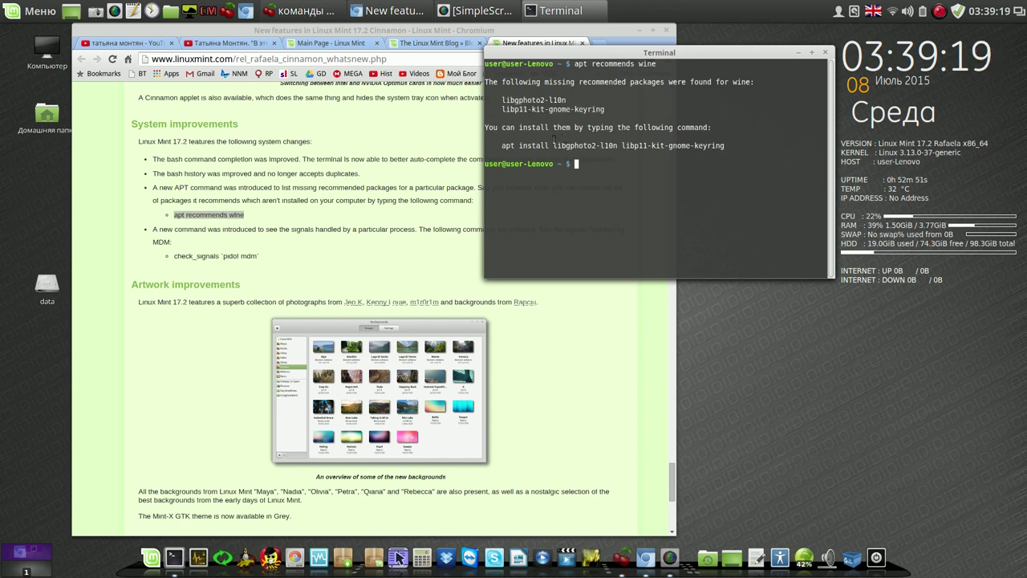
Step: Install libgphoto2-l10n and libp11-kit-gnome-keyring with the suggested apt install command, authenticating with the account password, and close the terminal
drag(502, 145, 727, 145)
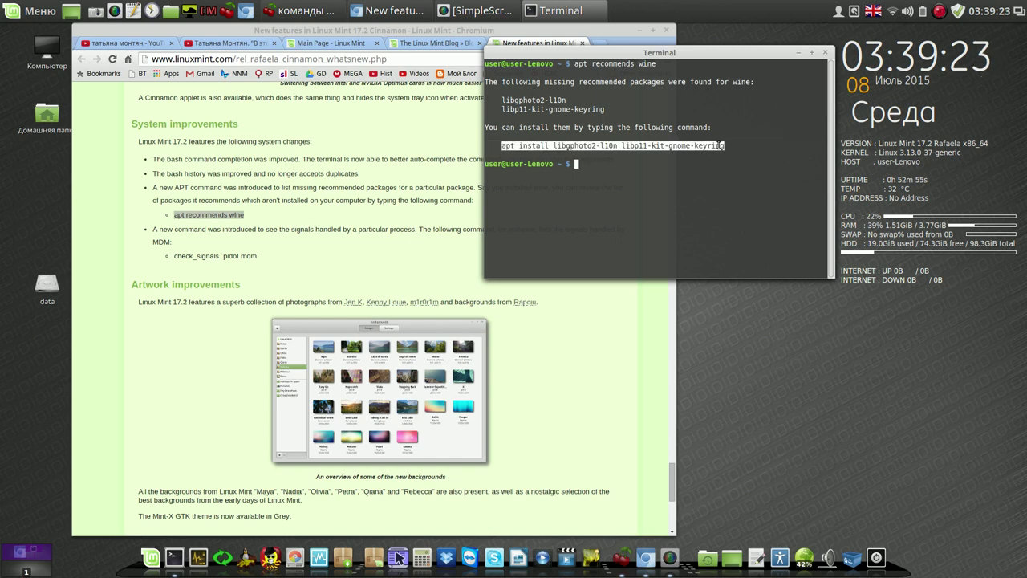
right_click(720, 146)
click(759, 205)
click(577, 165)
right_click(577, 165)
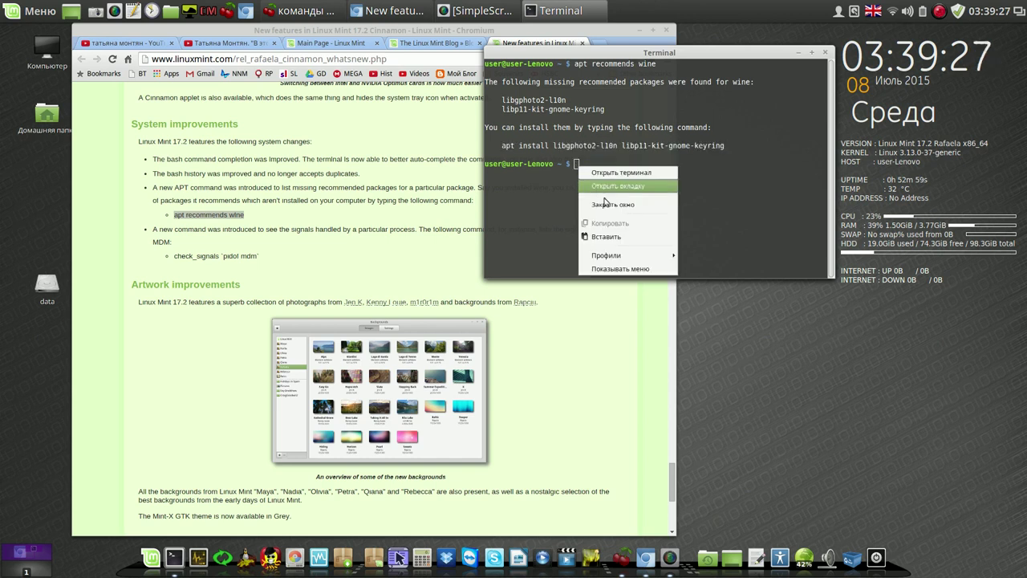
click(610, 236)
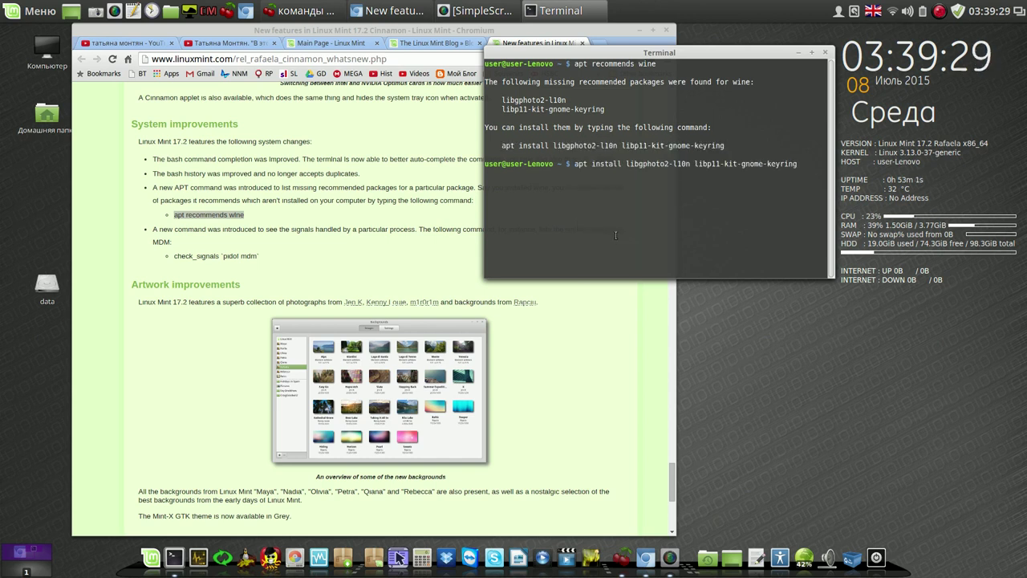
key(Return)
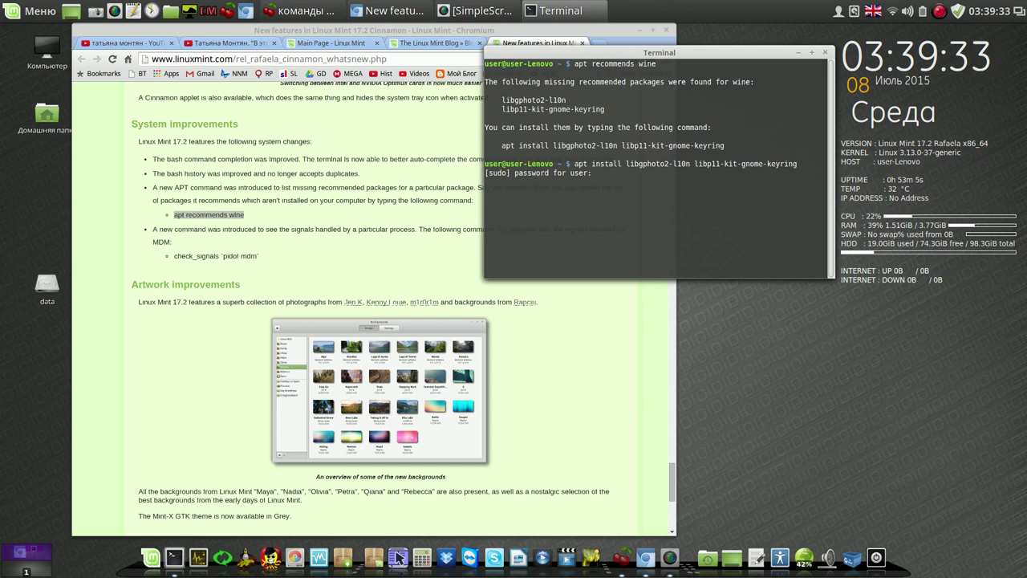
key(Return)
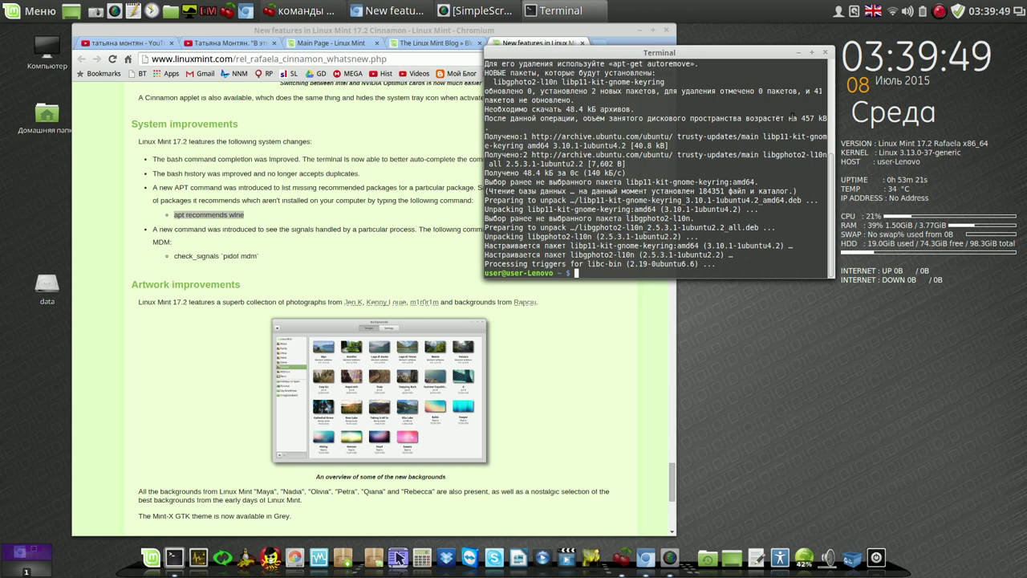
click(825, 52)
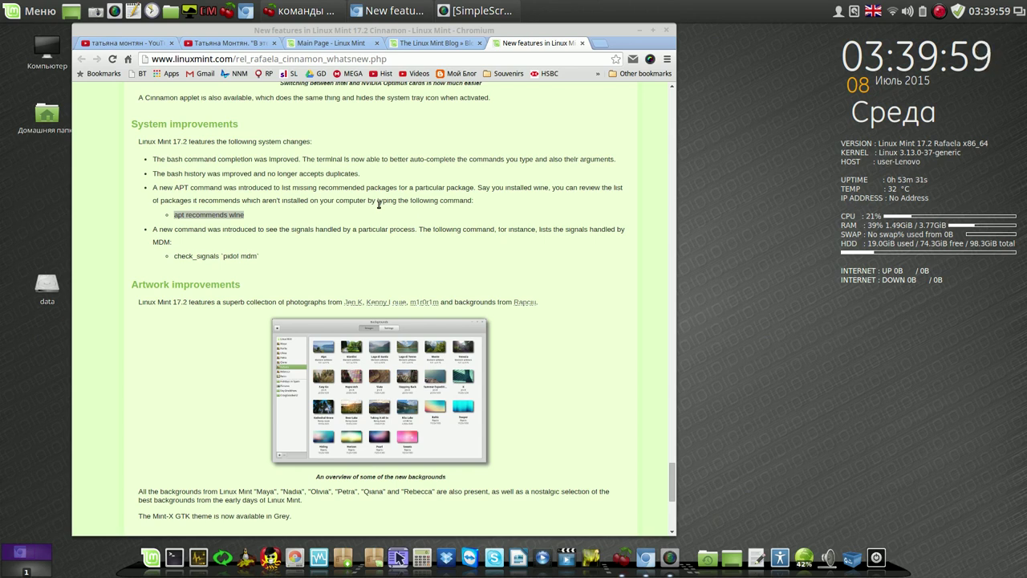
click(941, 11)
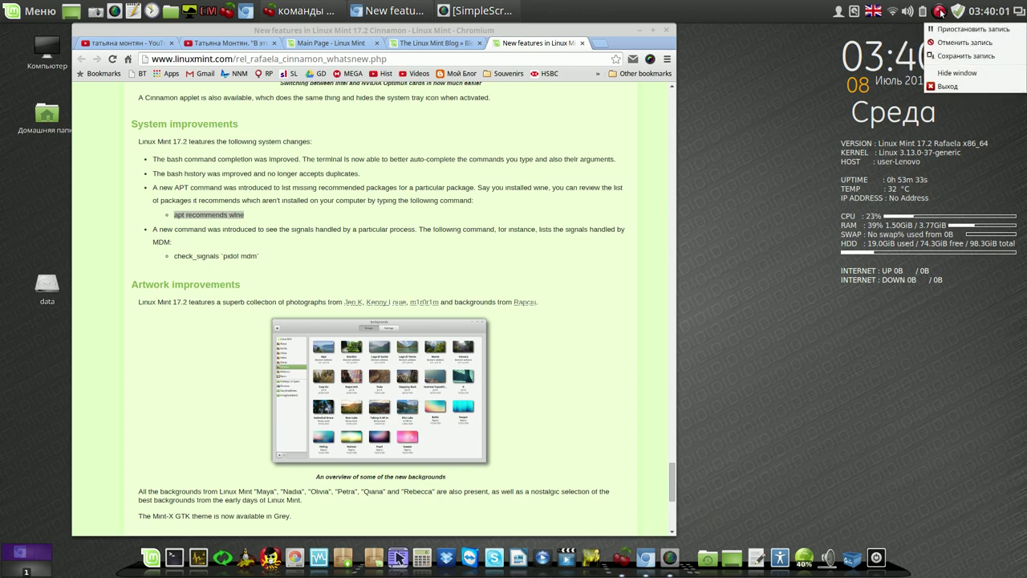
click(963, 29)
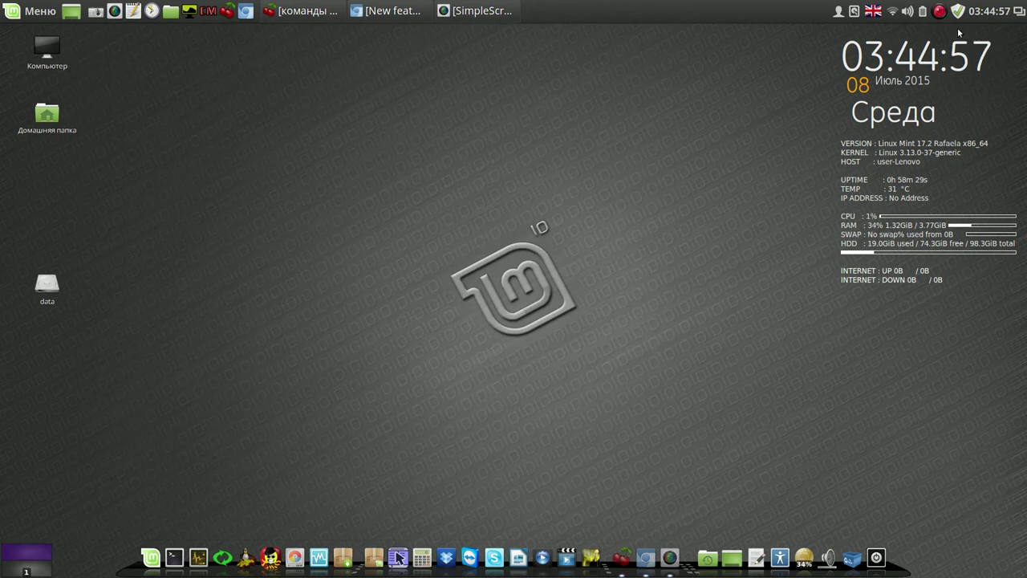
Step: Open the desktop background settings and browse the Maya and Nadia picture collections
right_click(495, 77)
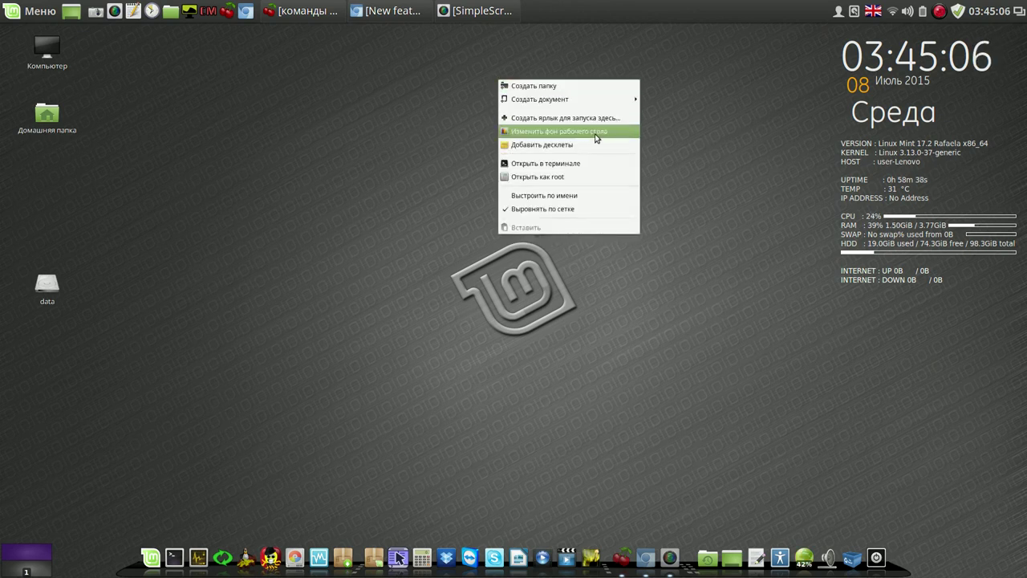
click(593, 131)
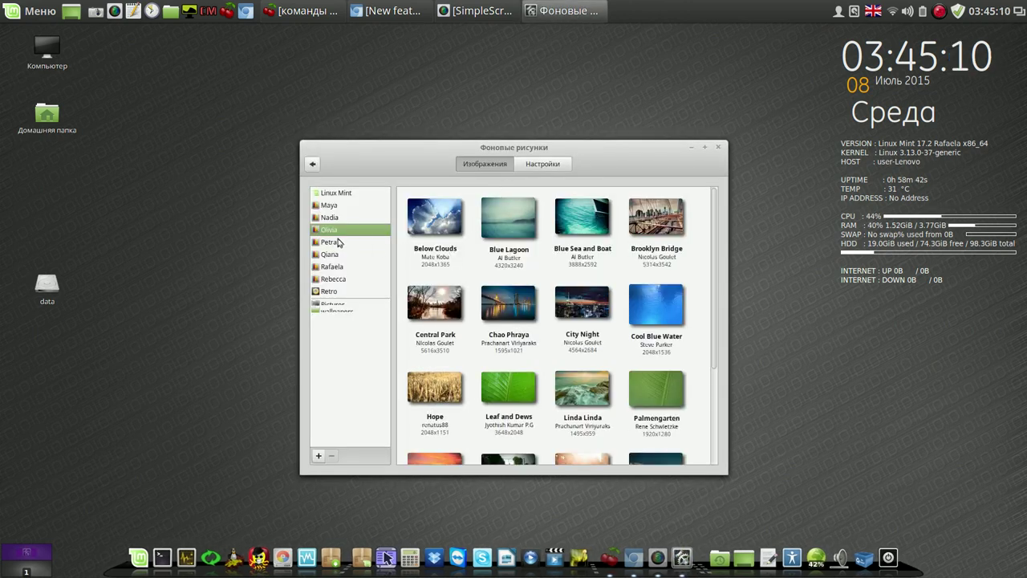
click(331, 208)
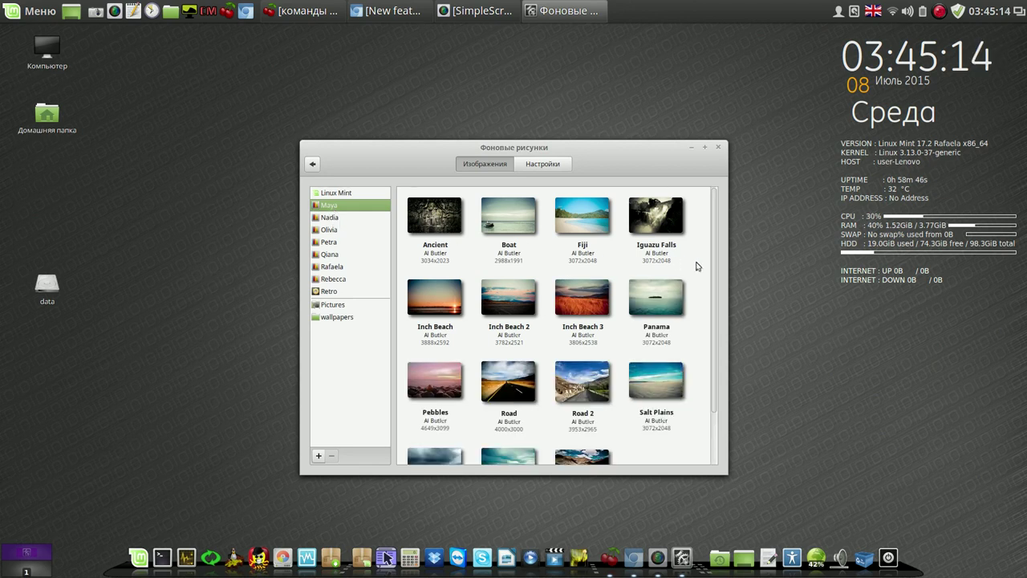
drag(716, 250, 717, 323)
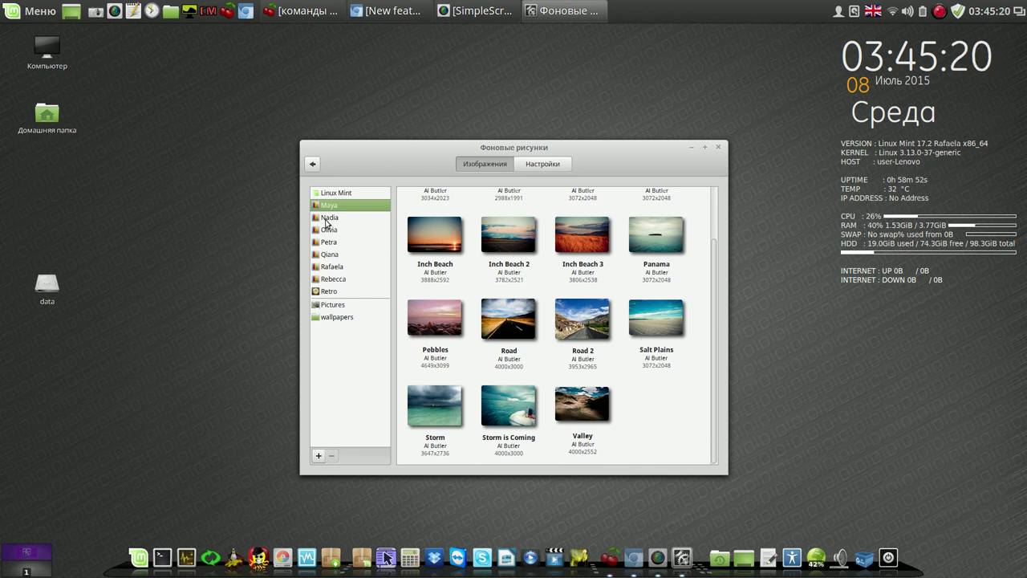
click(325, 220)
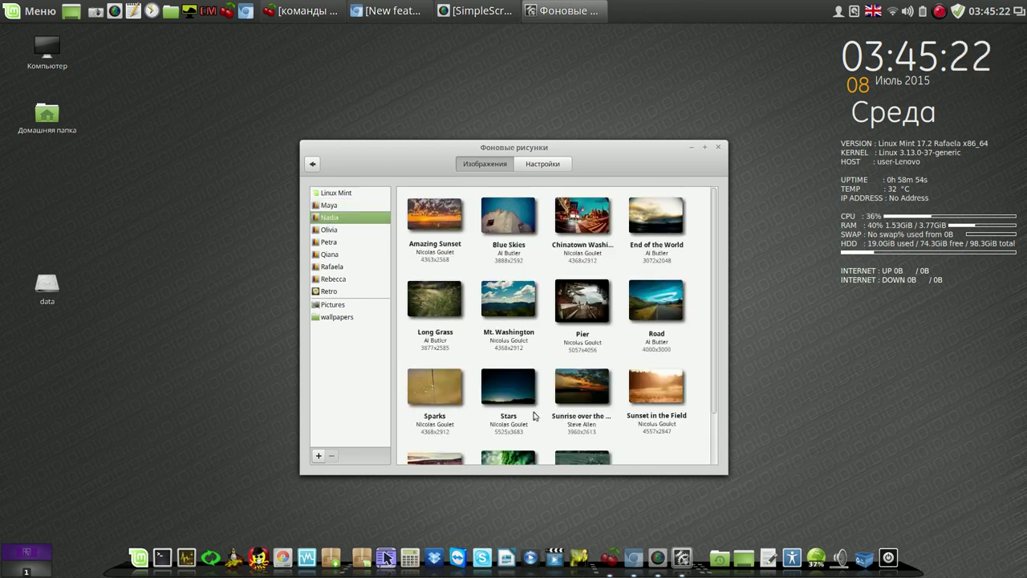
Step: Try Stars from the Nadia collection and Summer Expedition from the Rafaela collection as desktop backgrounds
click(520, 396)
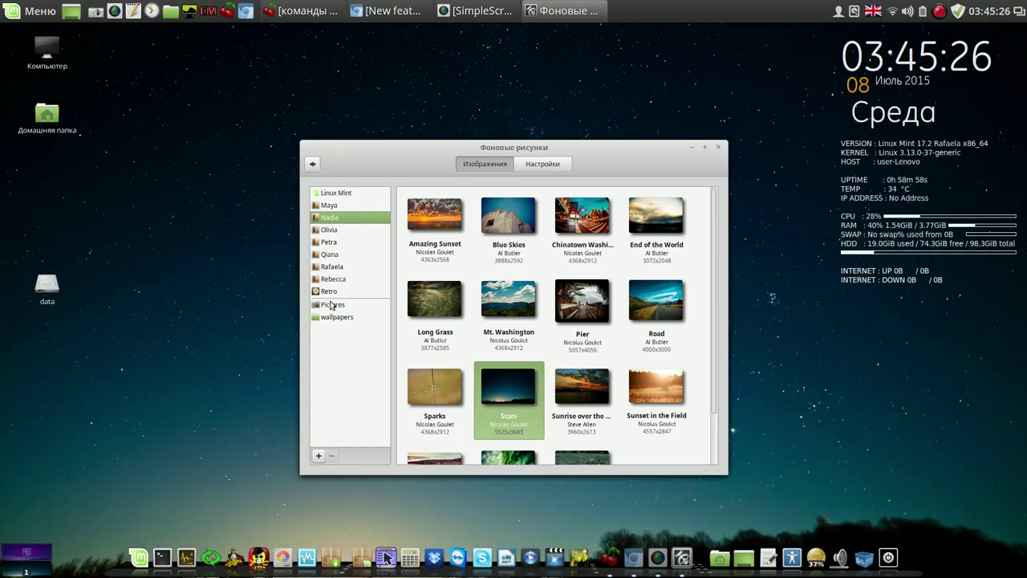
click(333, 281)
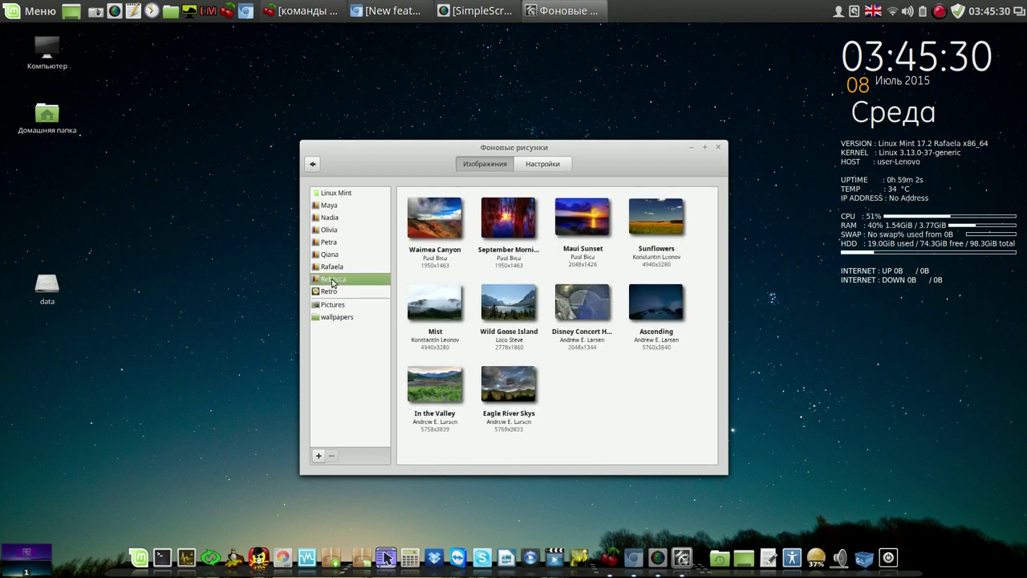
click(335, 267)
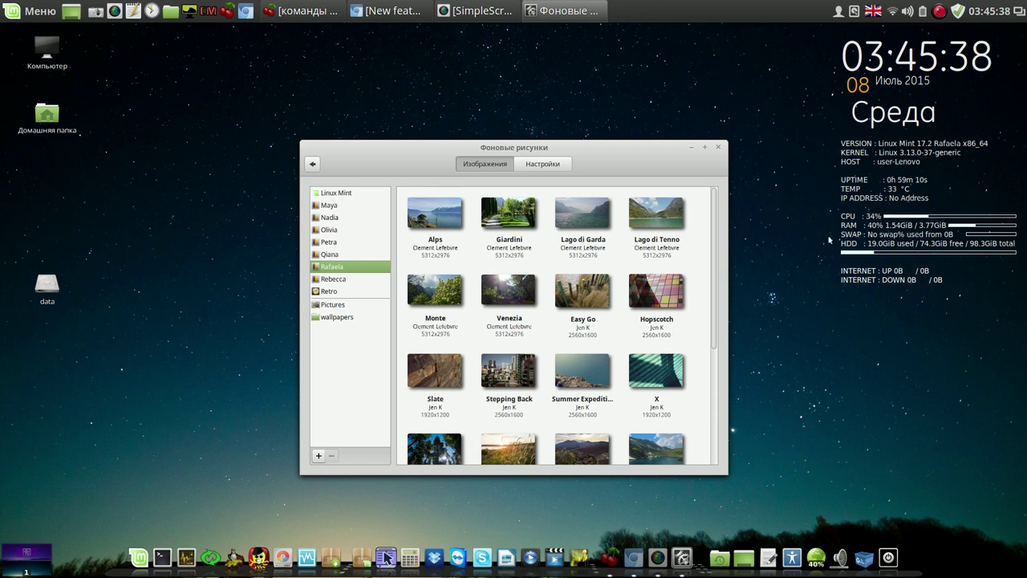
click(439, 221)
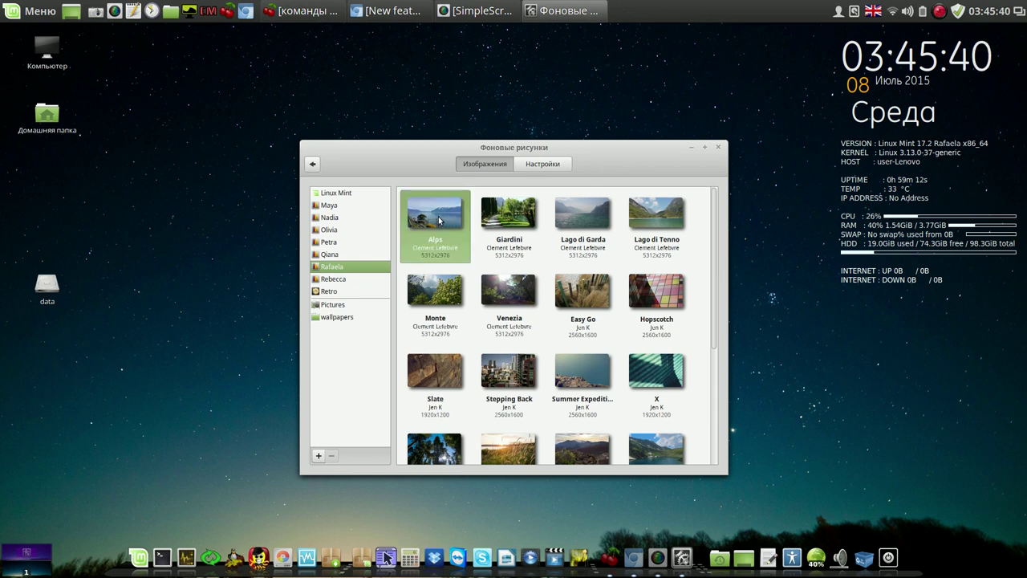
click(590, 367)
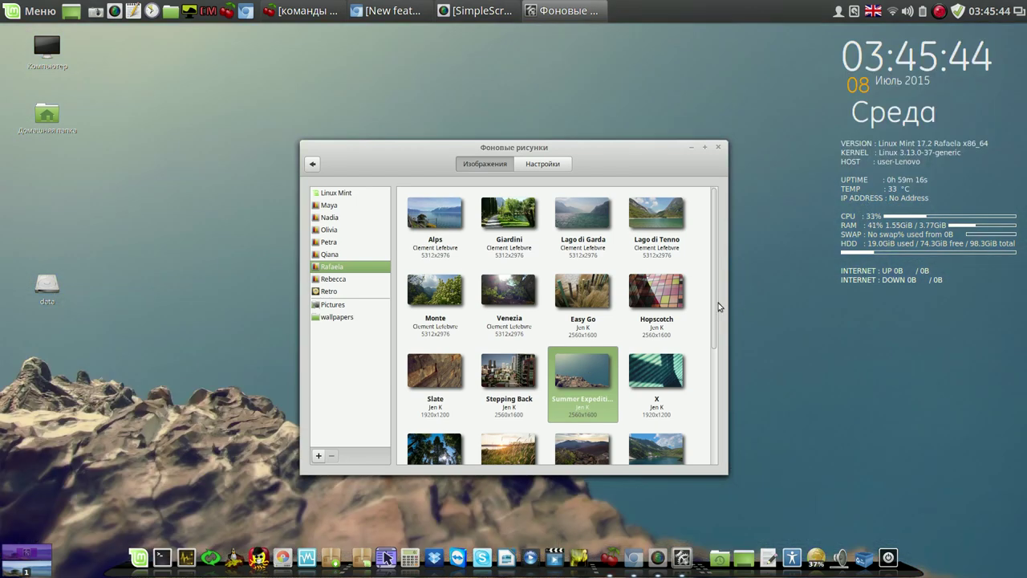
drag(717, 308, 632, 430)
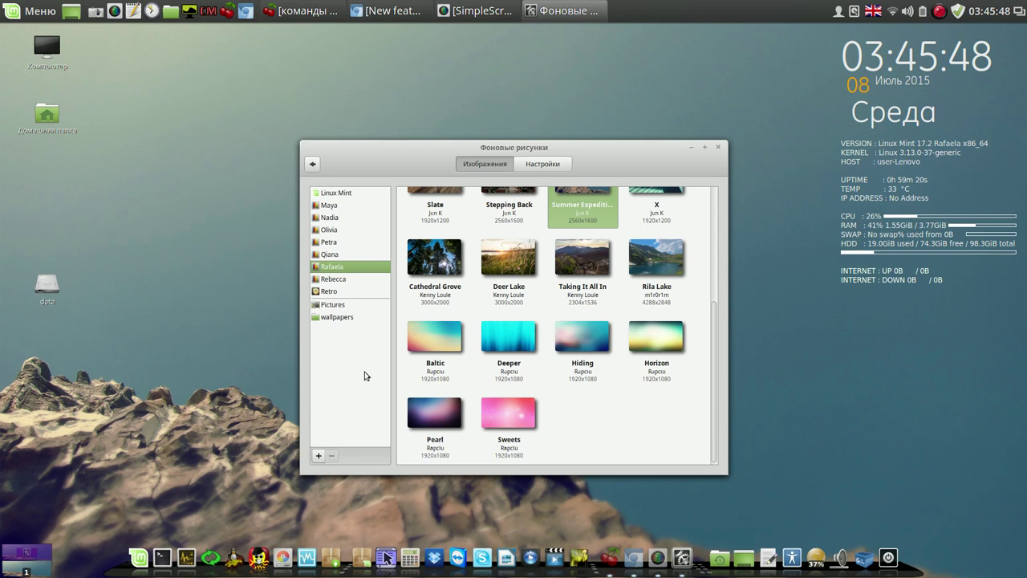
Step: Set the cheetah picture from the wallpapers folder as the desktop background and close the background settings
click(337, 318)
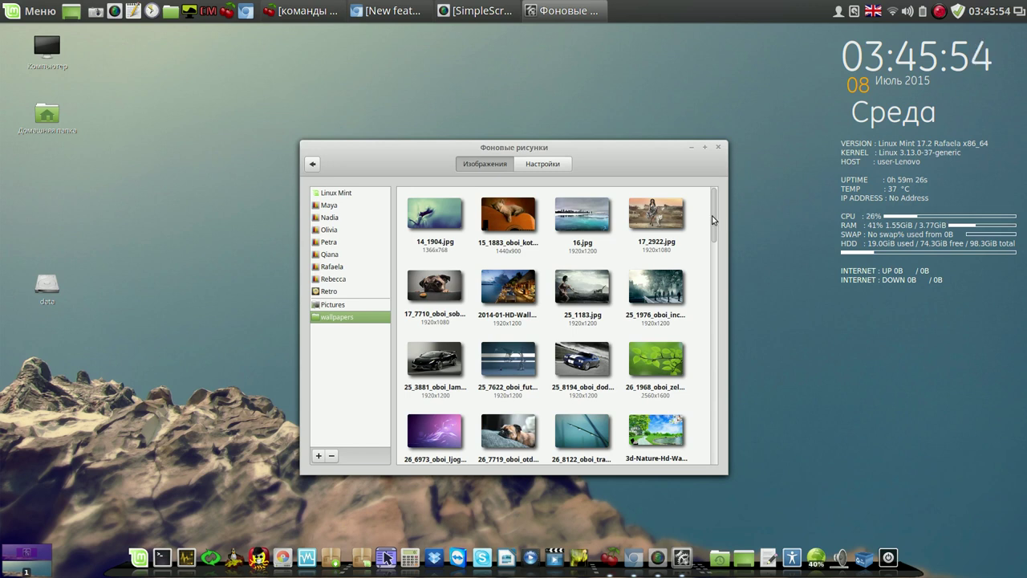
drag(714, 220, 712, 322)
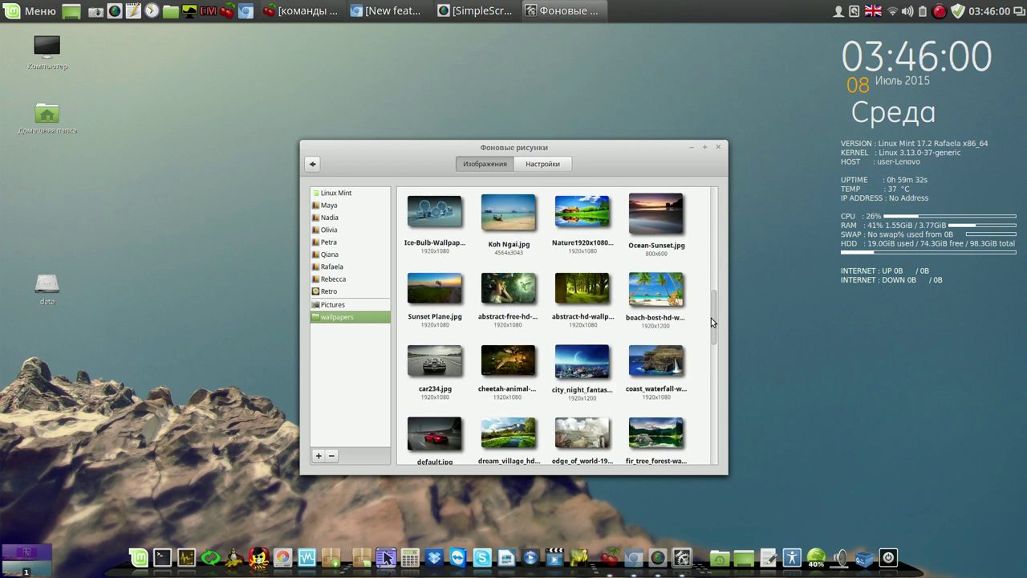
click(510, 362)
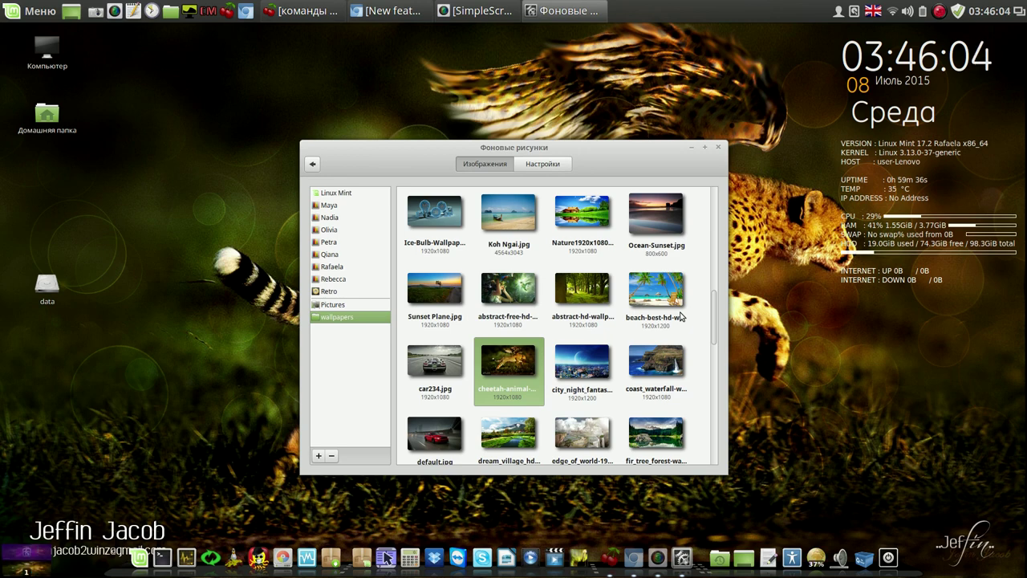
click(718, 147)
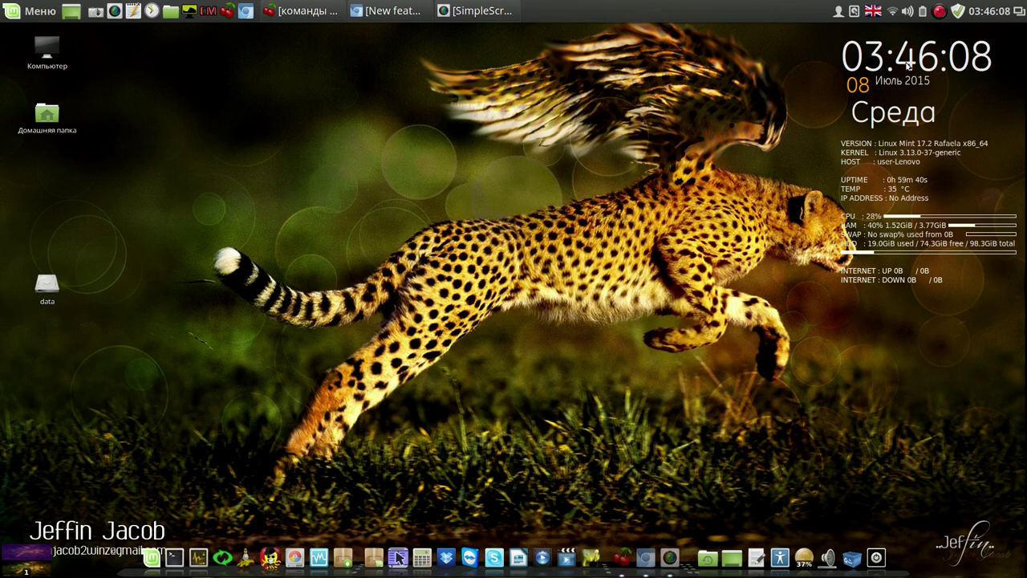
click(939, 13)
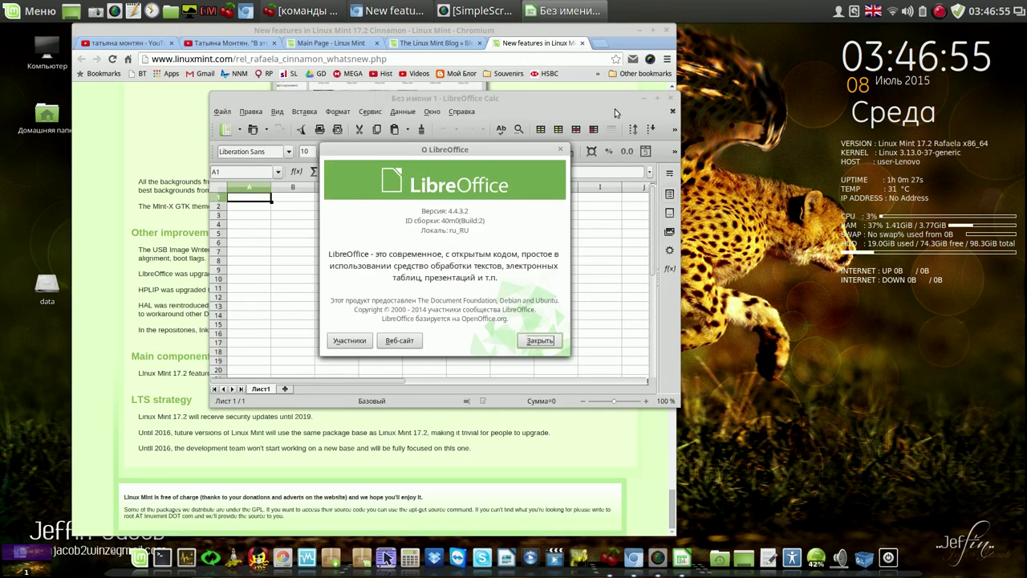
Step: Check the version in the About LibreOffice dialog, and close it together with the empty Calc spreadsheet
drag(504, 156, 768, 83)
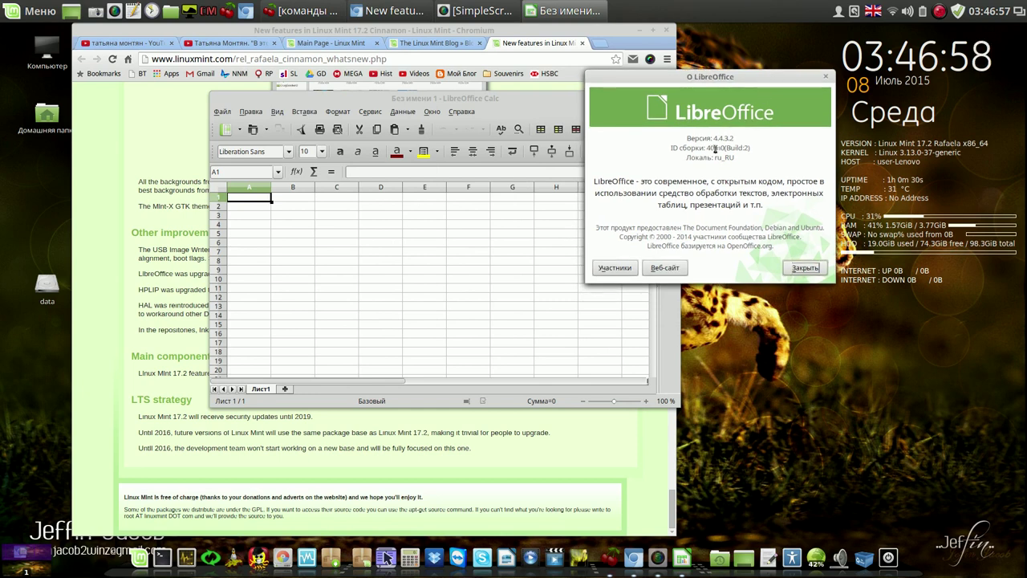
click(806, 269)
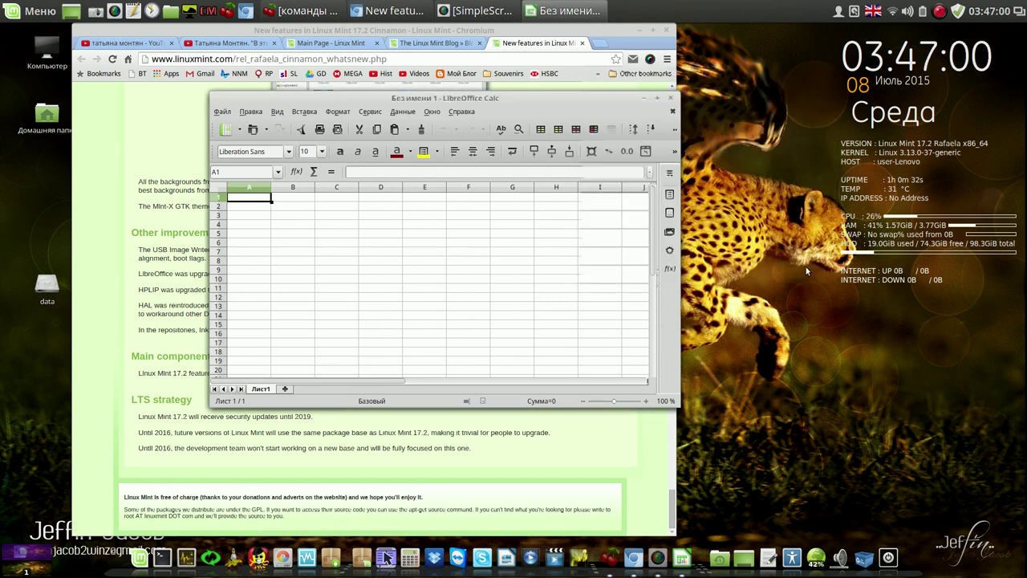
click(672, 99)
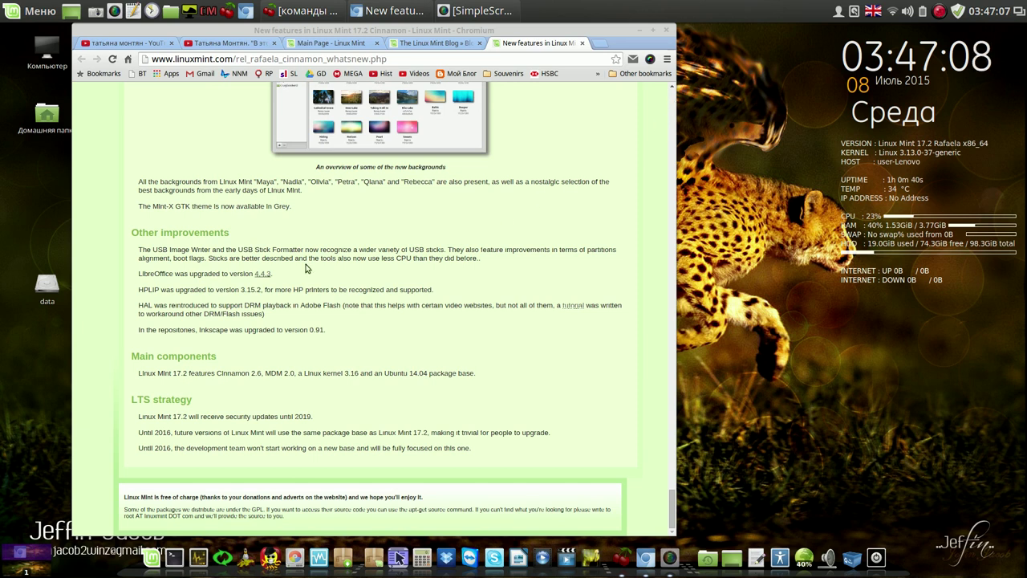
Step: Highlight the USB tools and LibreOffice paragraphs under Other improvements on the new features page
double_click(144, 250)
drag(147, 254, 289, 273)
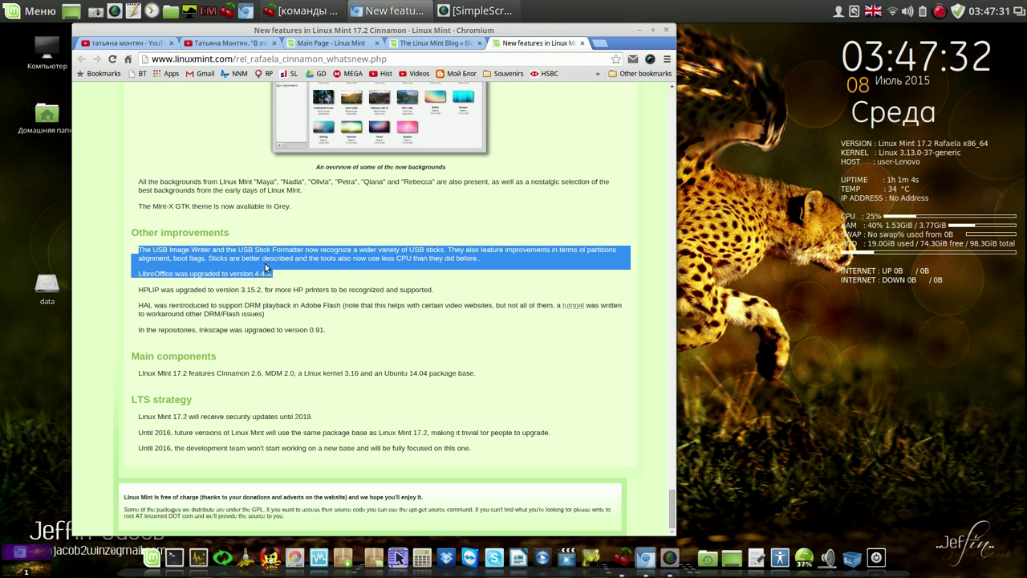
Step: Clear the previous highlight and mark the Main components sentence, followed by the security updates sentence under LTS strategy
click(331, 262)
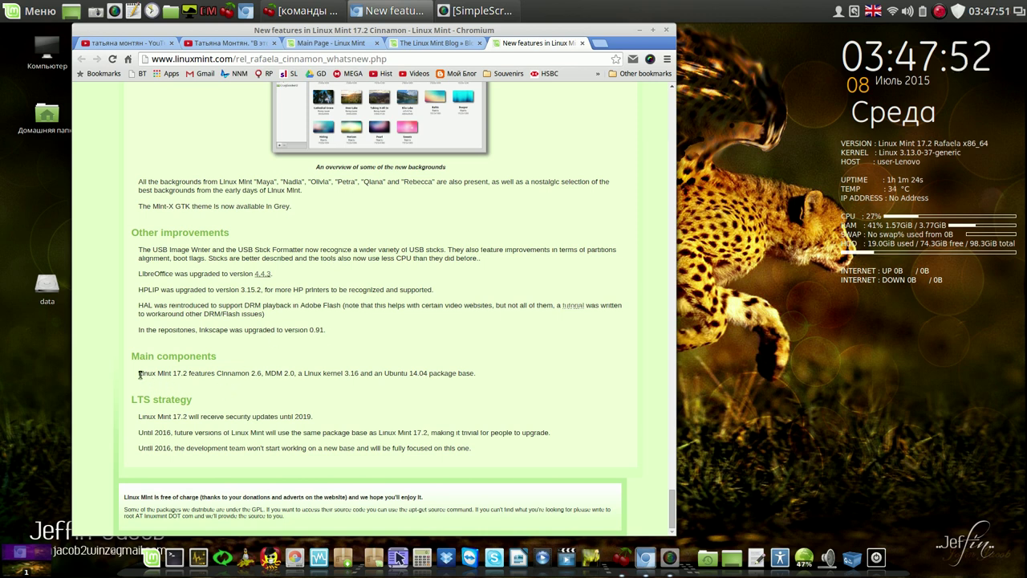
drag(140, 373, 506, 376)
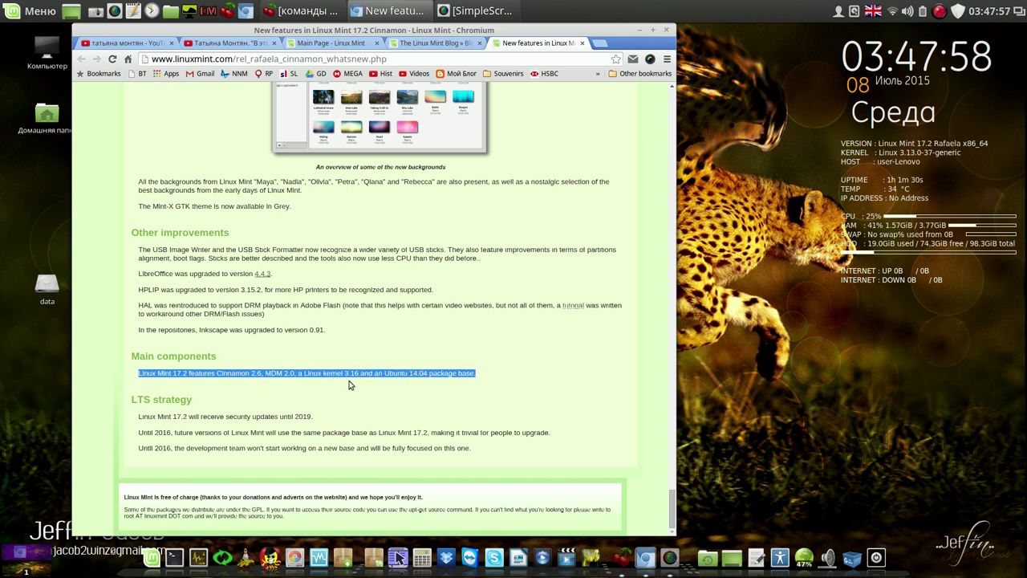
click(406, 391)
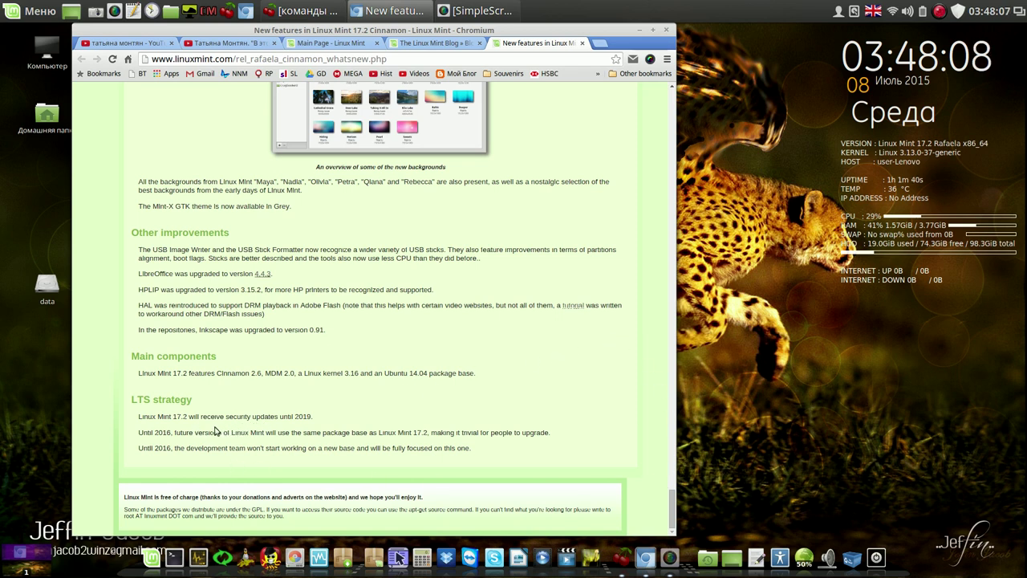
drag(139, 416, 322, 415)
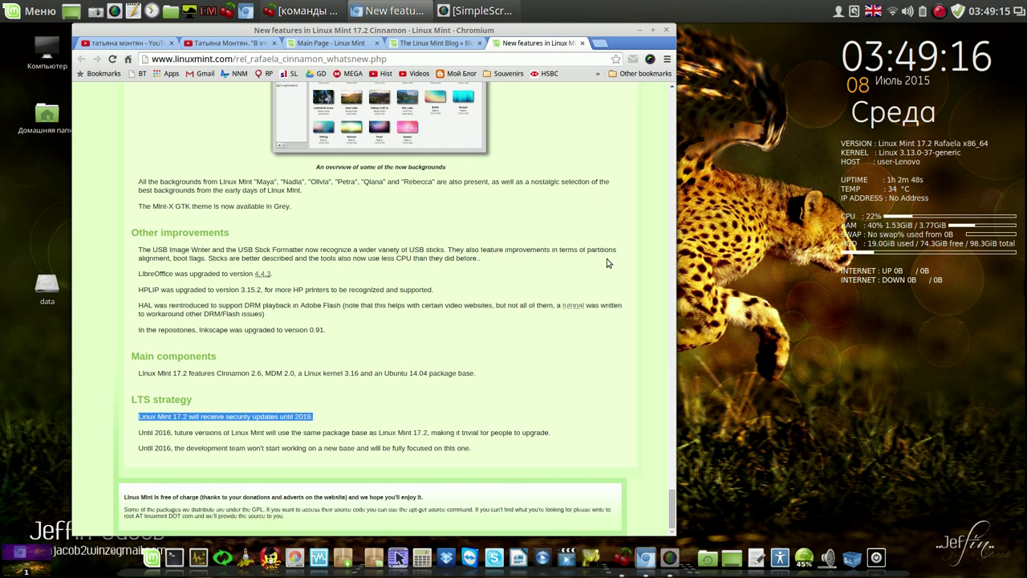
Step: Return to the beginning of the new features page and minimize the browser window to show the desktop
drag(672, 504, 672, 104)
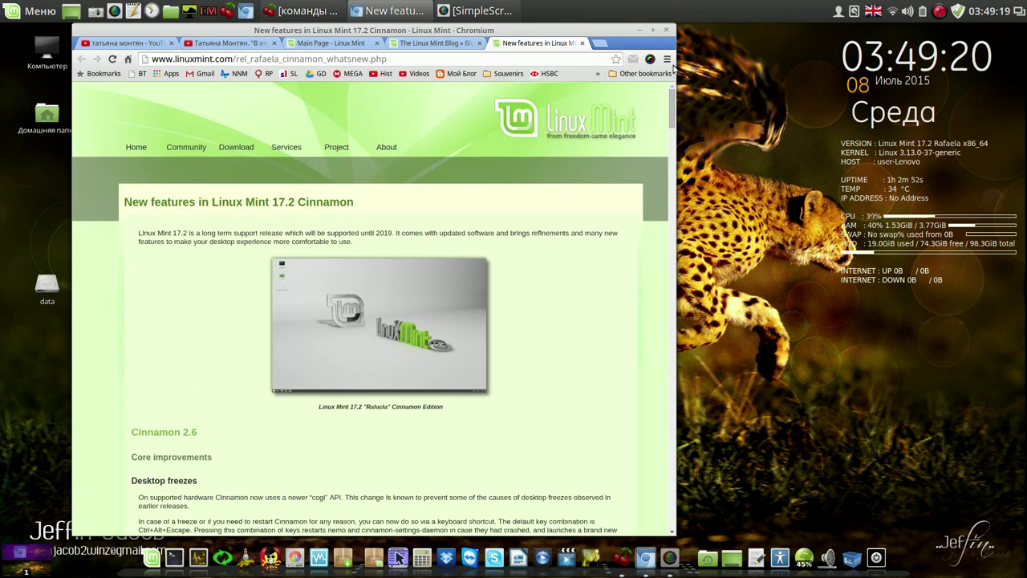
click(640, 30)
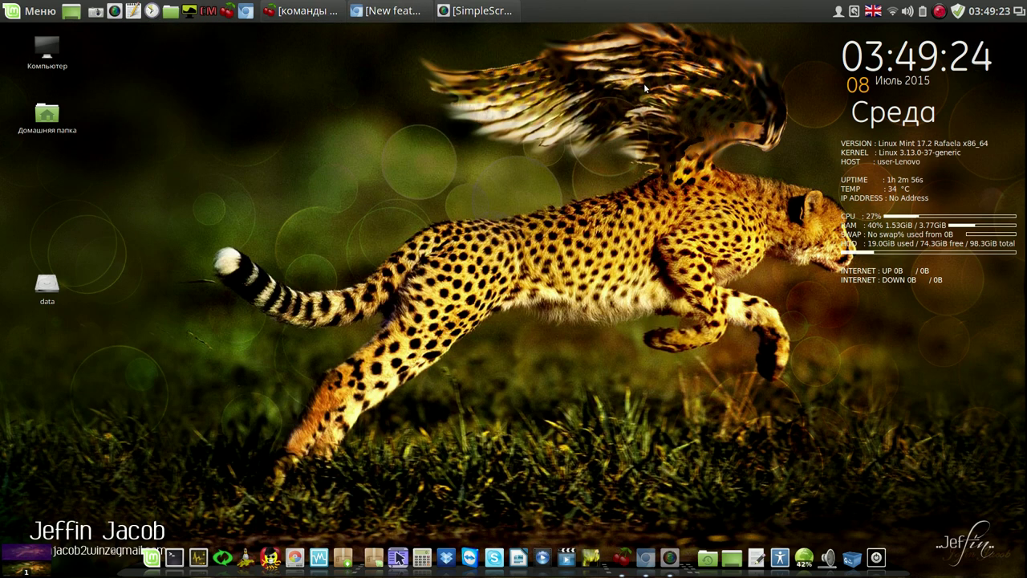